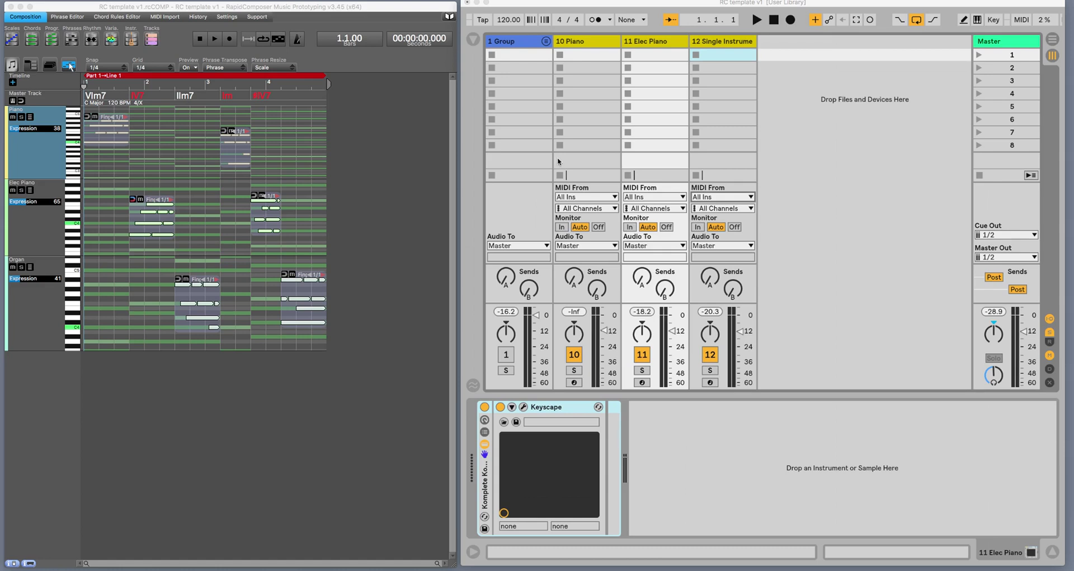
Step: Route the Piano track to RapidComposer Virtual MIDI Output on channel 1 using the MIDI: GeneralMIDI instrument
left_click_drag(586, 3, 585, 10)
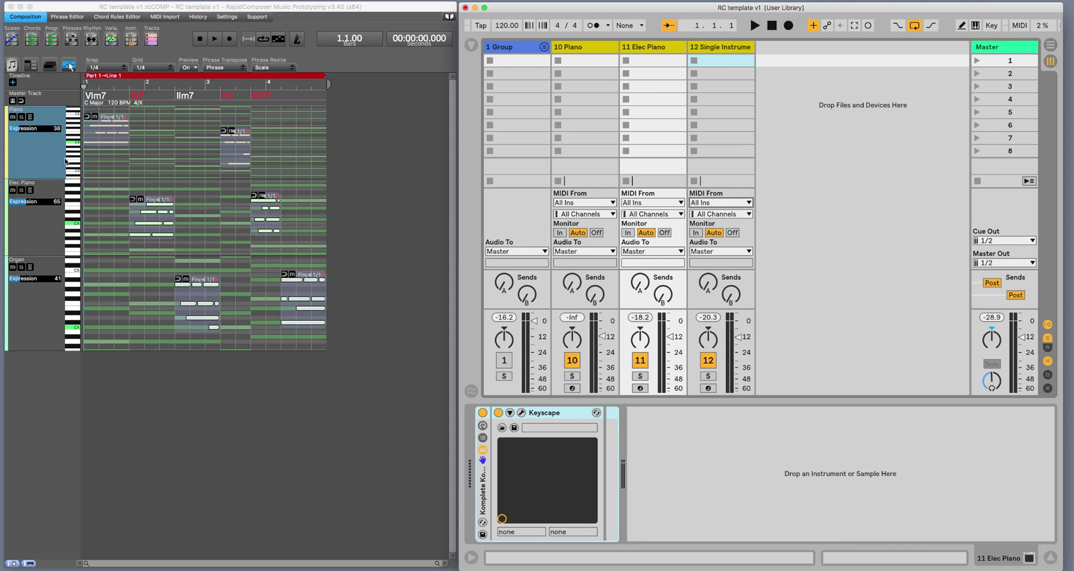
double_click(34, 155)
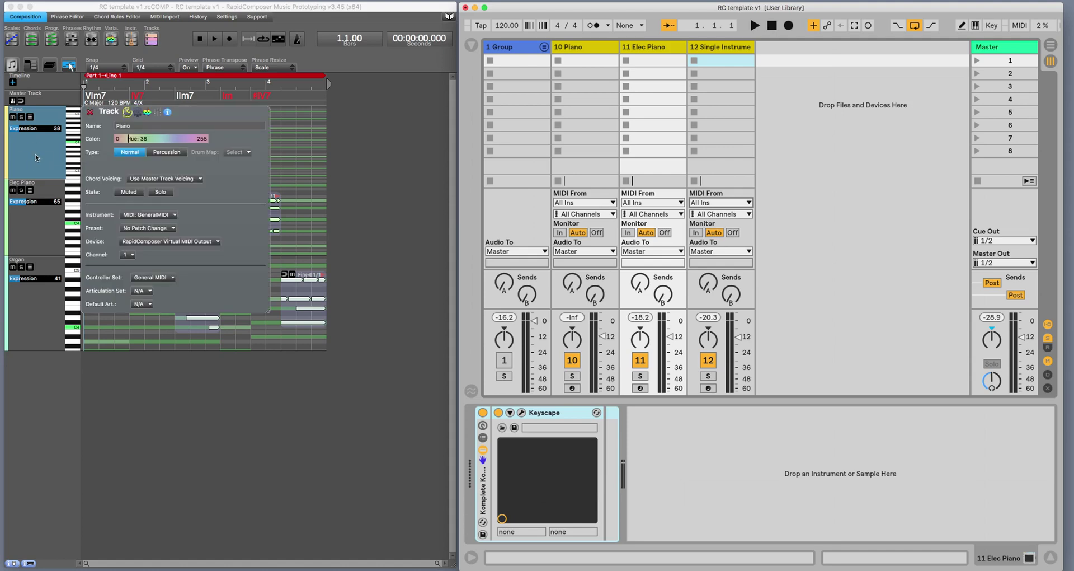
left_click(136, 216)
left_click(135, 216)
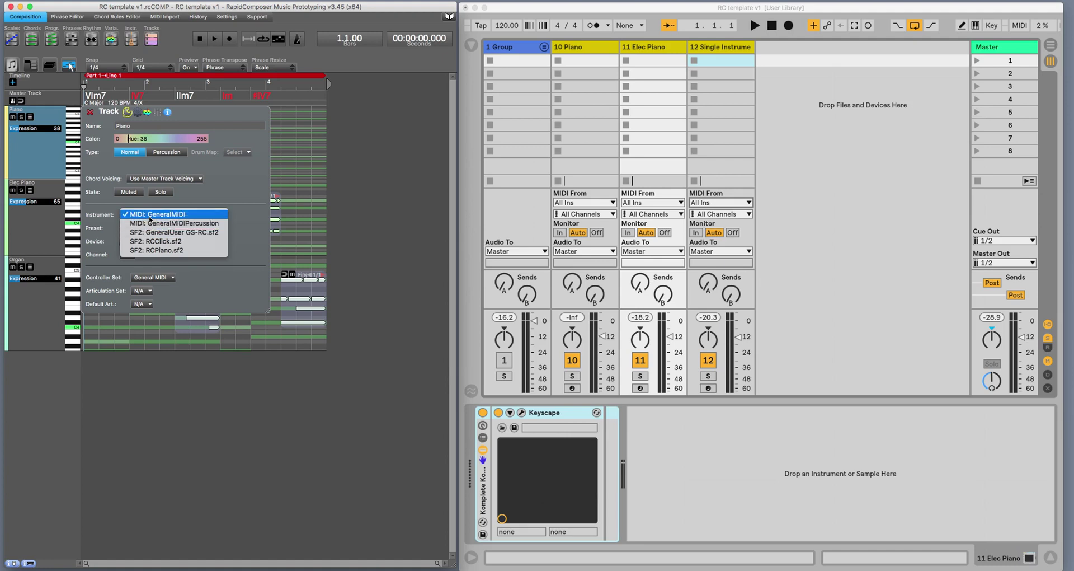
left_click(149, 217)
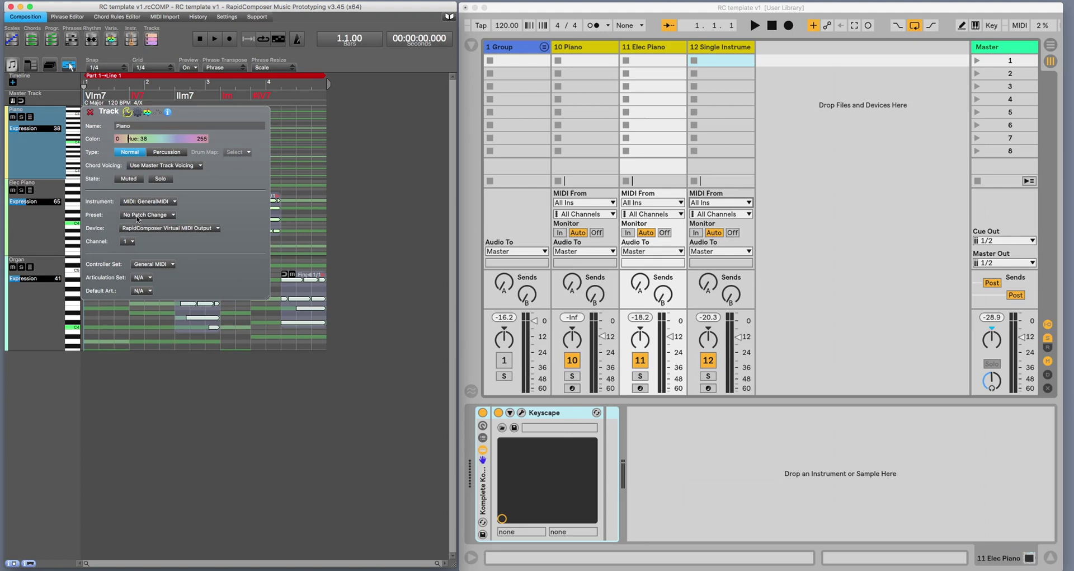
left_click(145, 229)
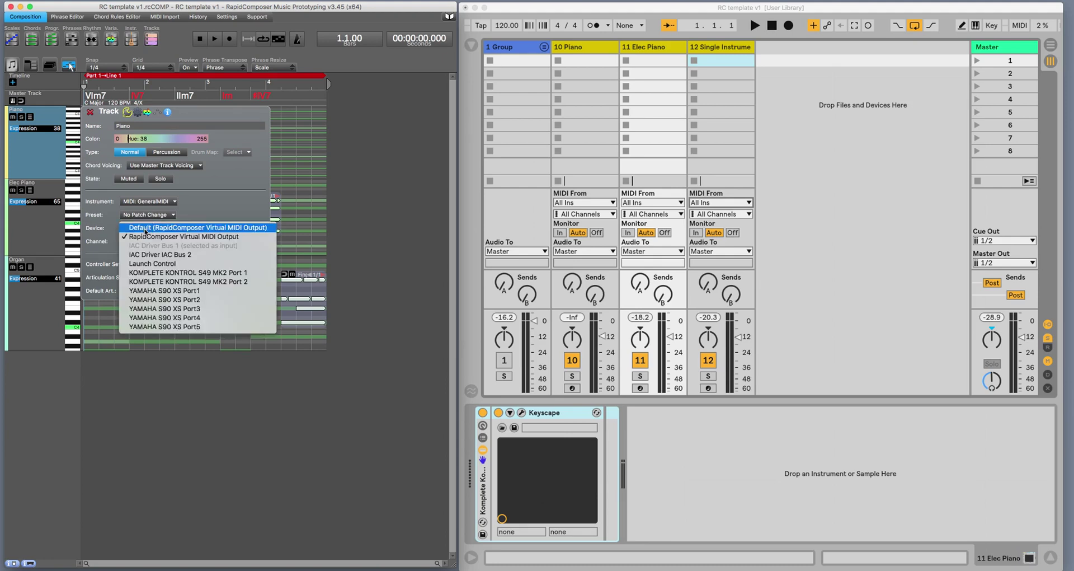
left_click(217, 238)
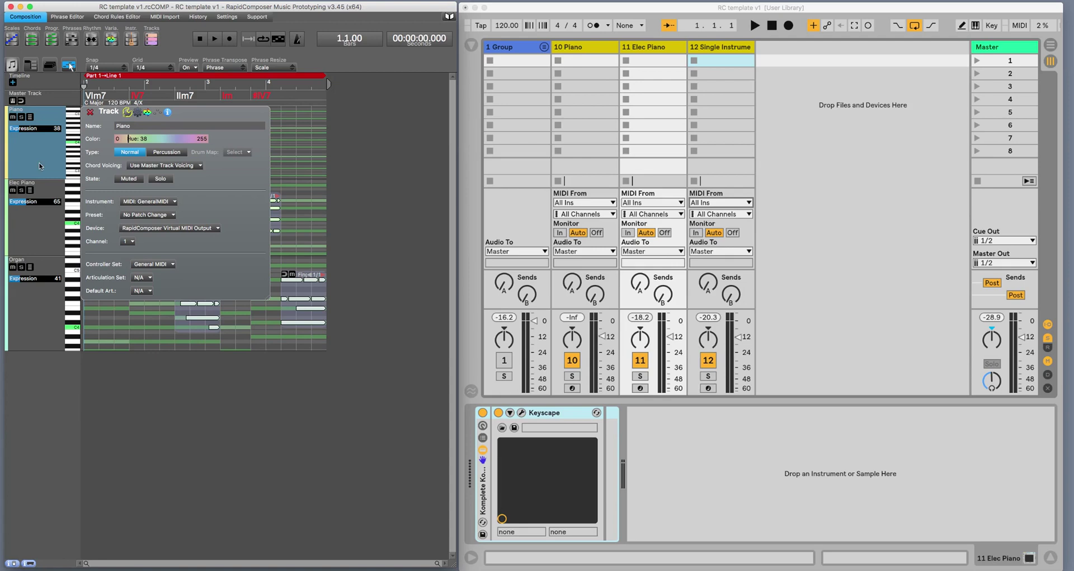
Step: Check the Organ track is on channel 3 and the Piano on channel 1, then close the Track panel
left_click(42, 236)
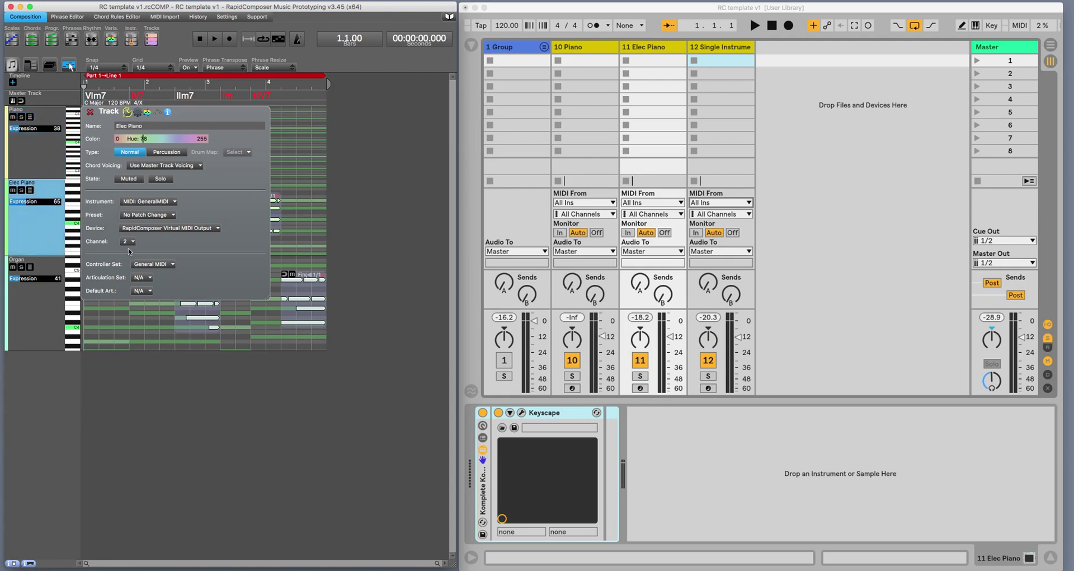
left_click(25, 305)
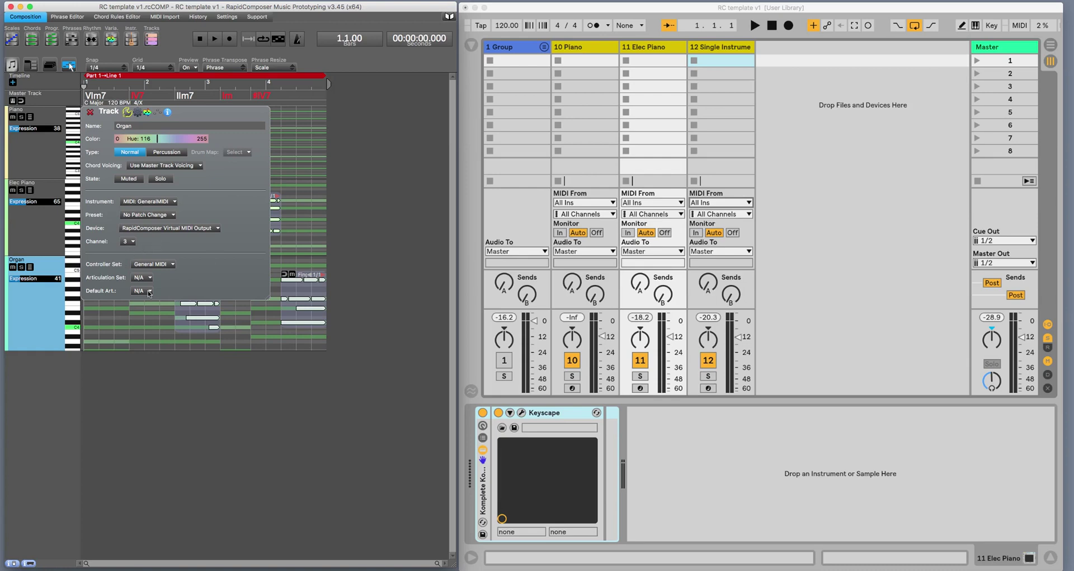
left_click(37, 235)
left_click(45, 163)
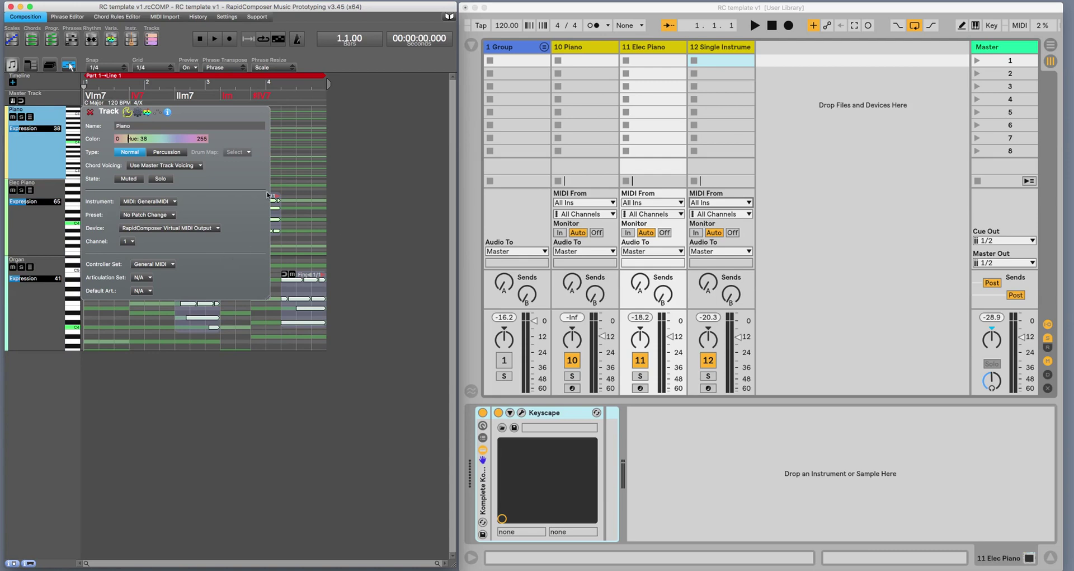
left_click(89, 112)
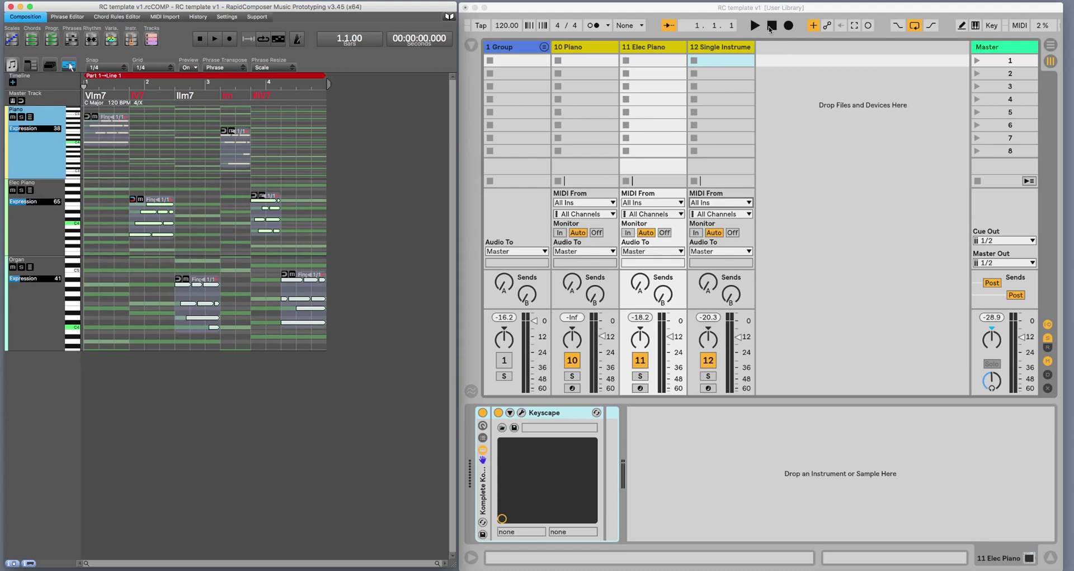
Step: Open the MIDI settings and switch MIDI In to None, then back to IAC Driver Bus 1
left_click(229, 17)
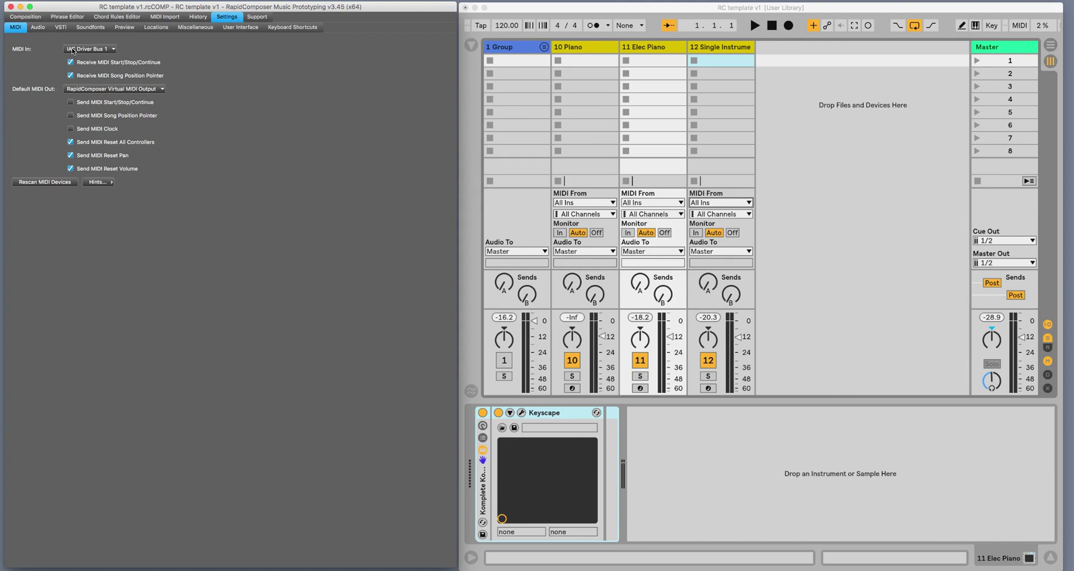
left_click(90, 53)
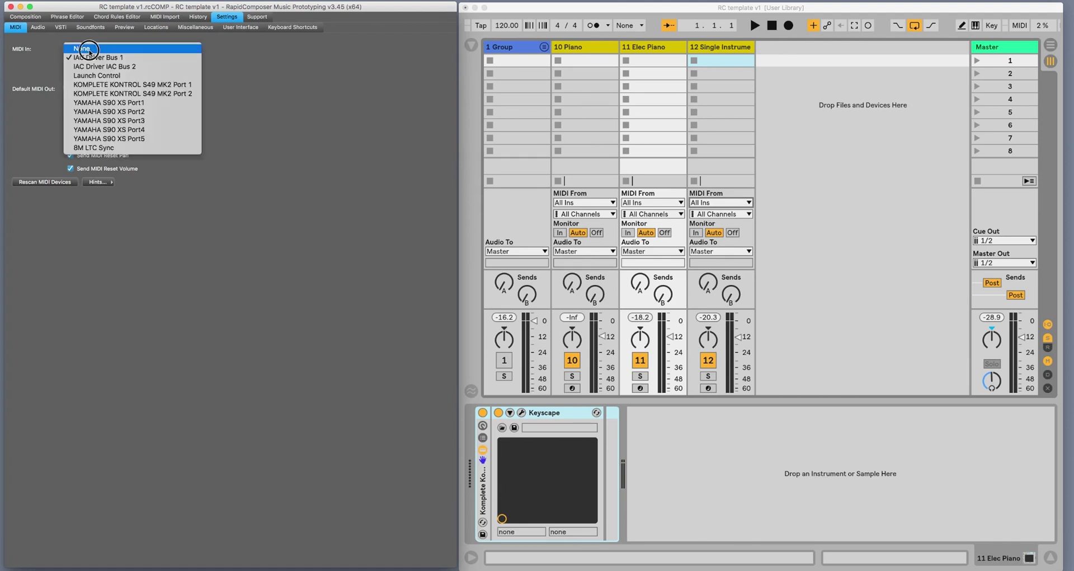
left_click(87, 50)
left_click(84, 51)
left_click(81, 52)
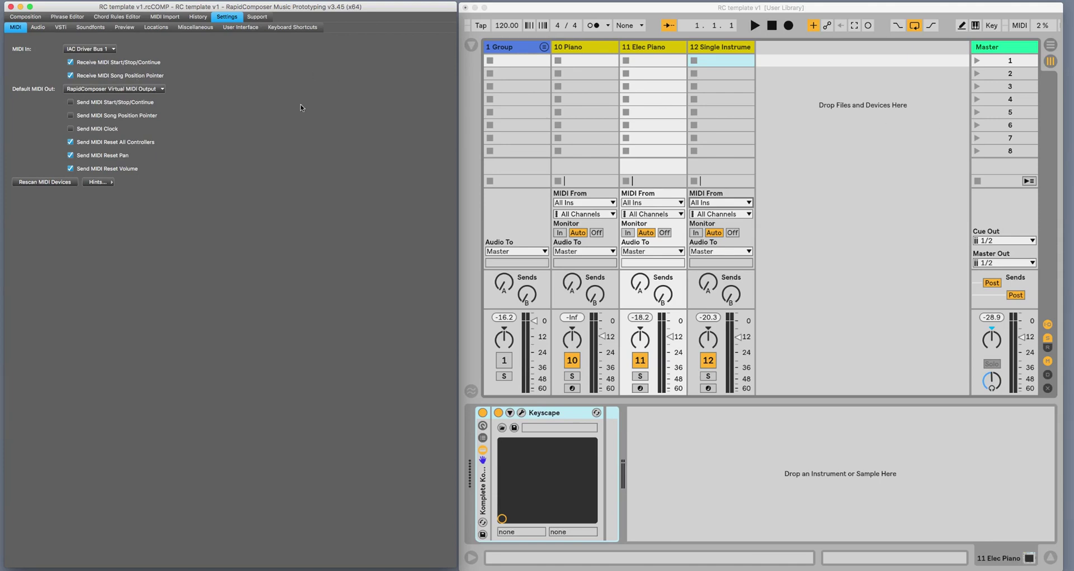
key("super+comma")
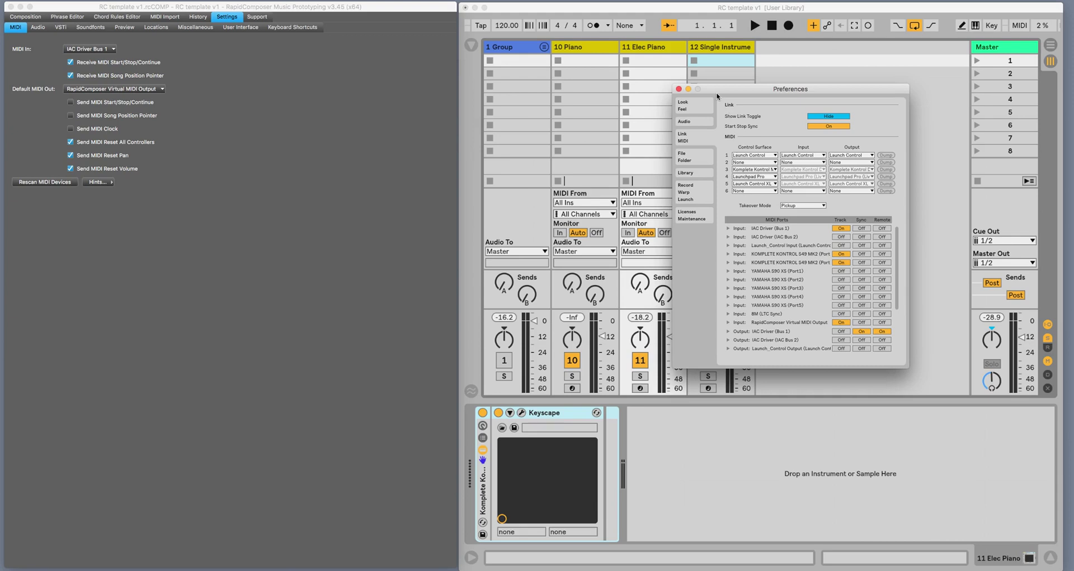
left_click(679, 89)
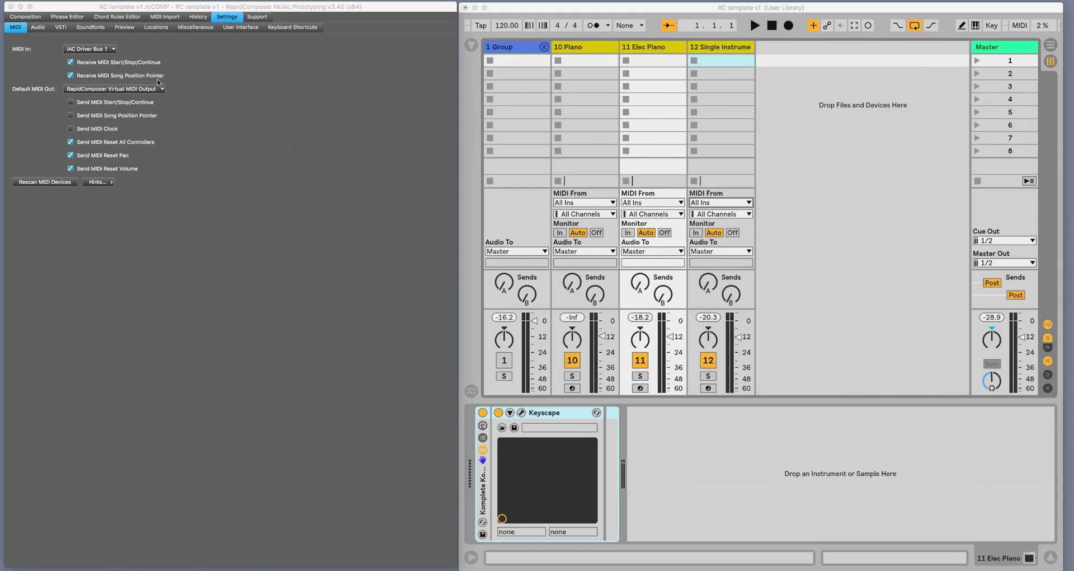
Step: Return RapidComposer to Composition, select Ableton's Piano clip slot and start synced playback
left_click(24, 17)
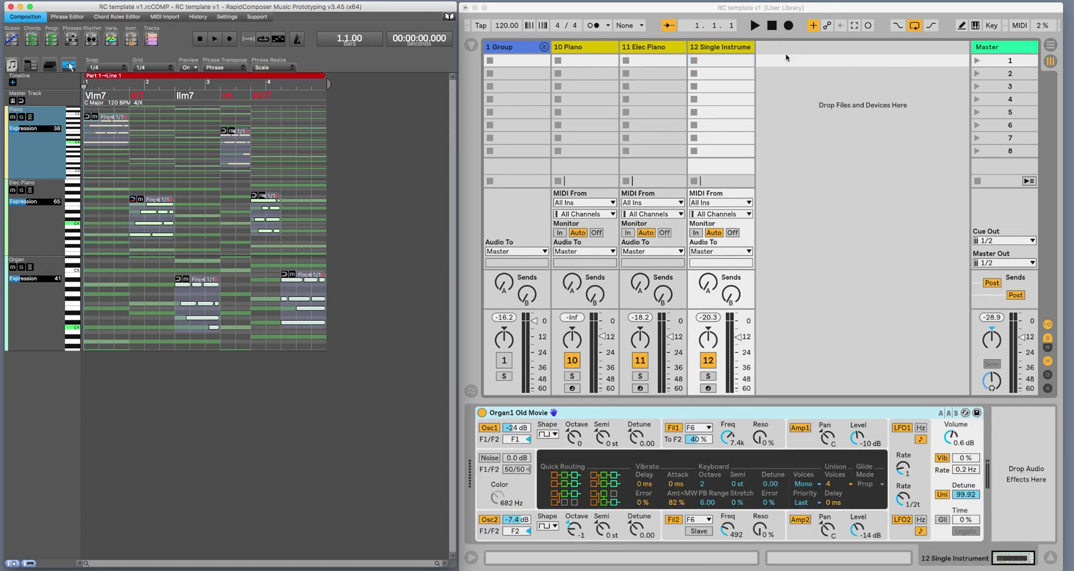
right_click(786, 54)
left_click(774, 62)
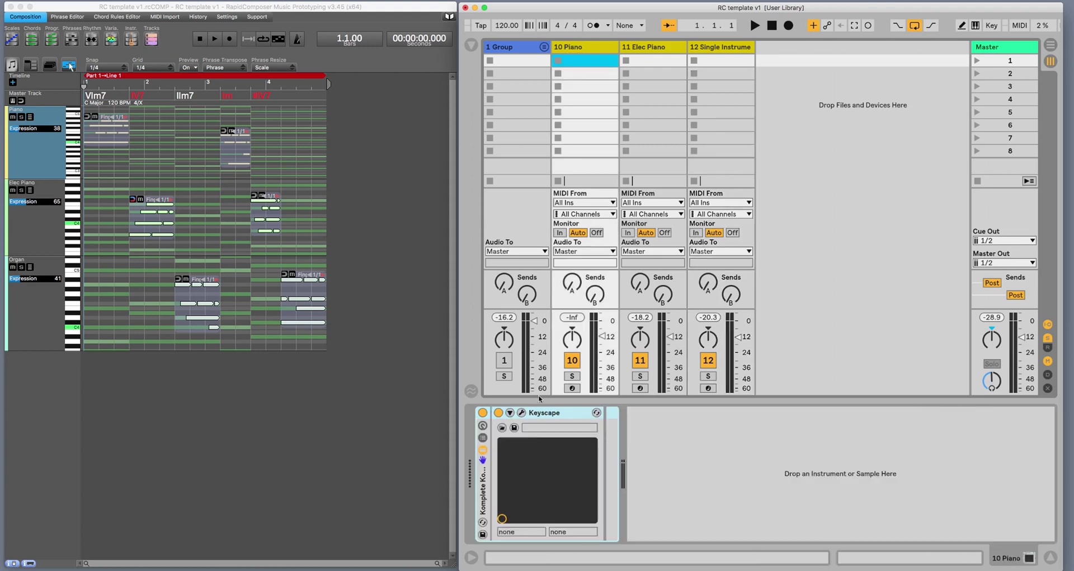
left_click(648, 54)
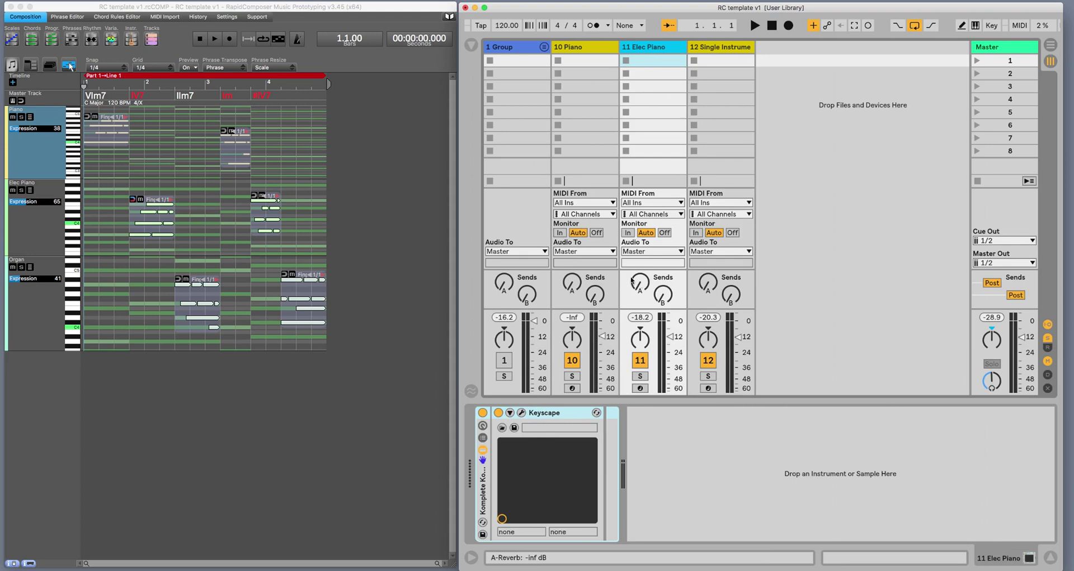
left_click(737, 50)
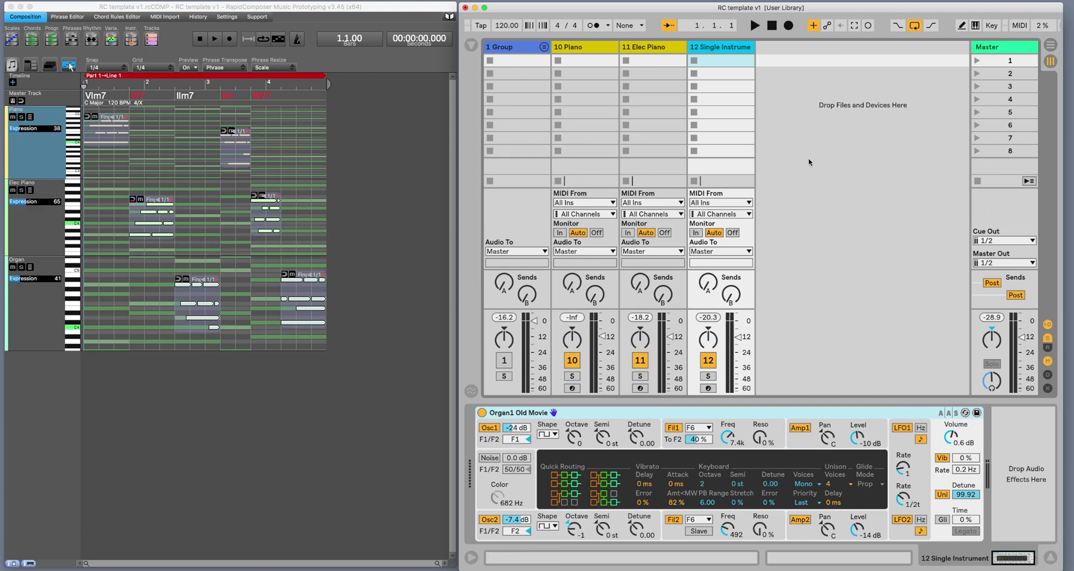
left_click(794, 137)
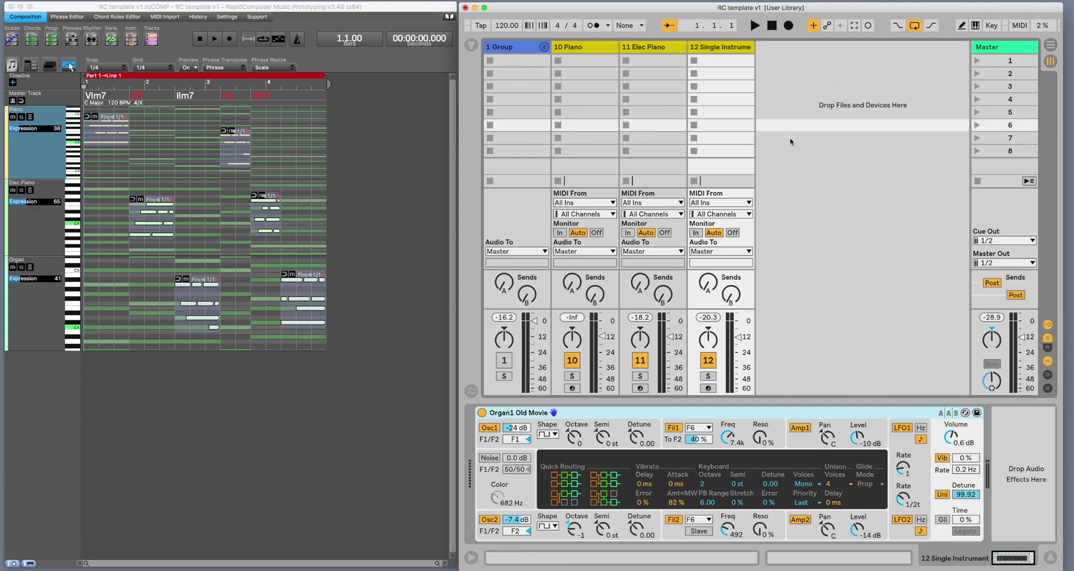
left_click(588, 62)
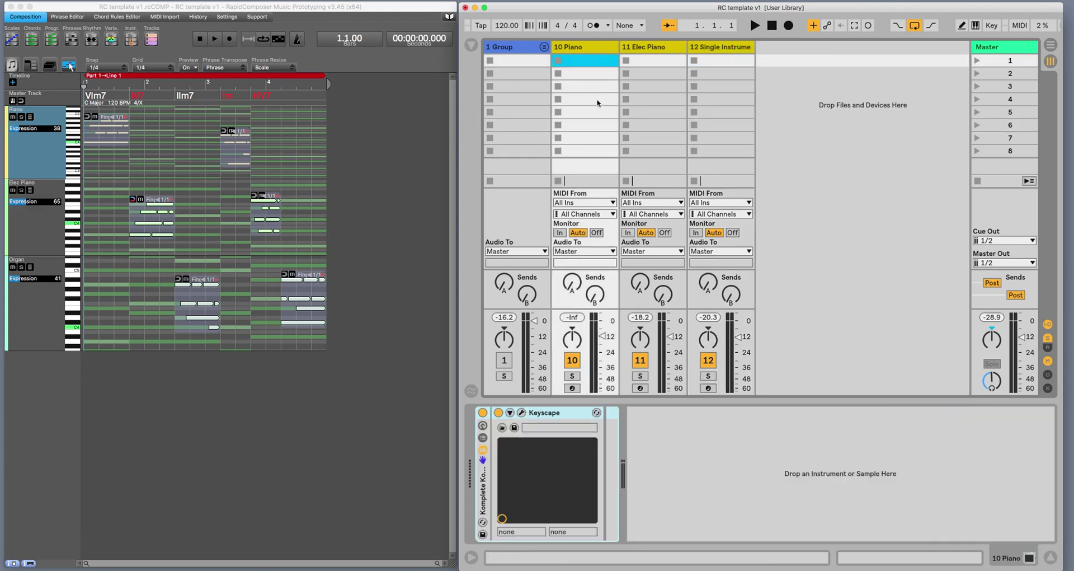
left_click(760, 25)
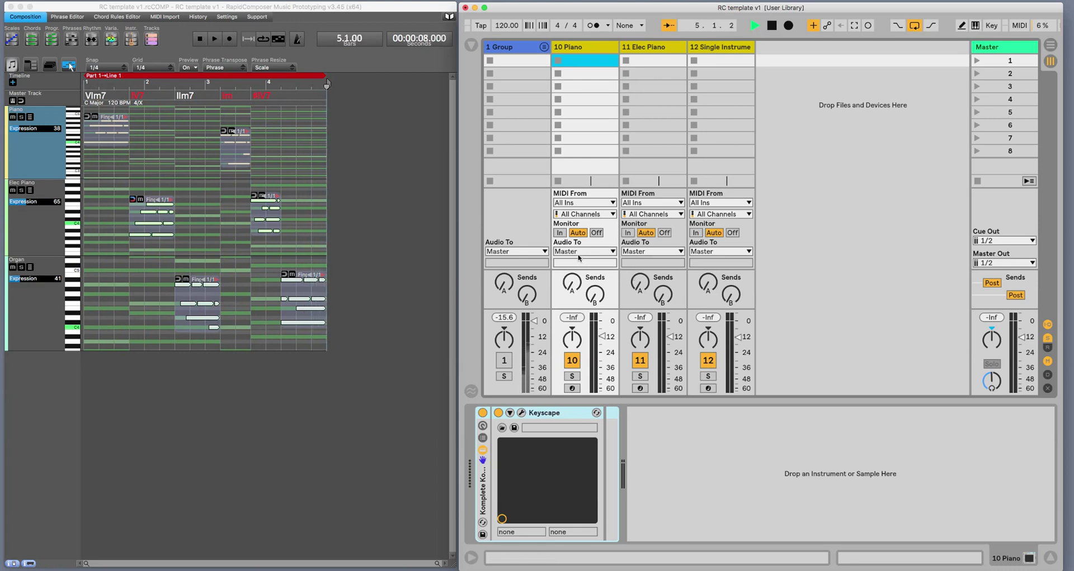
Step: Restart the synced playback and set the 10 Piano track's monitoring to Auto
left_click(559, 233)
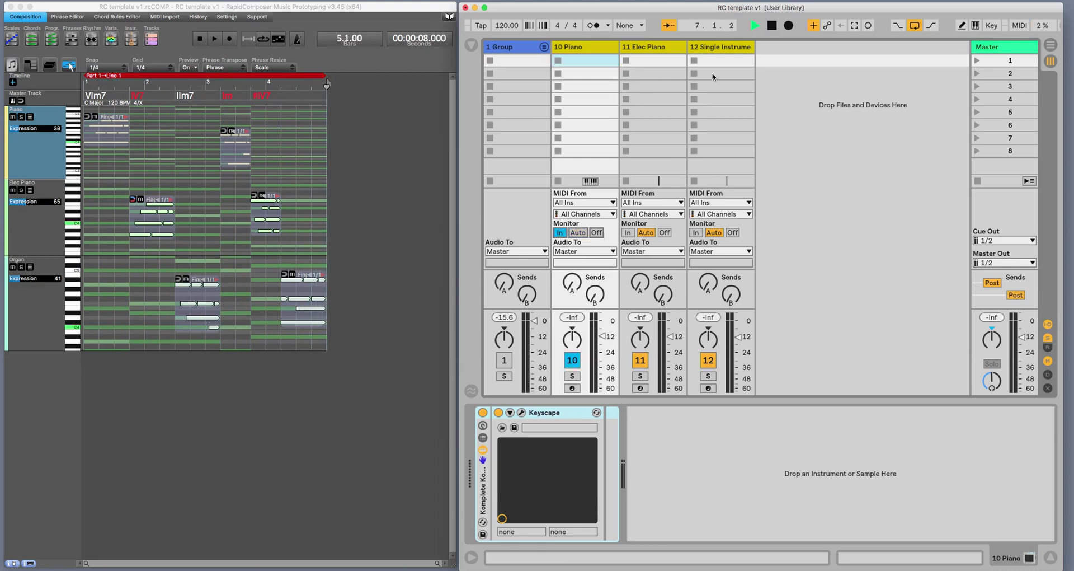
left_click(771, 25)
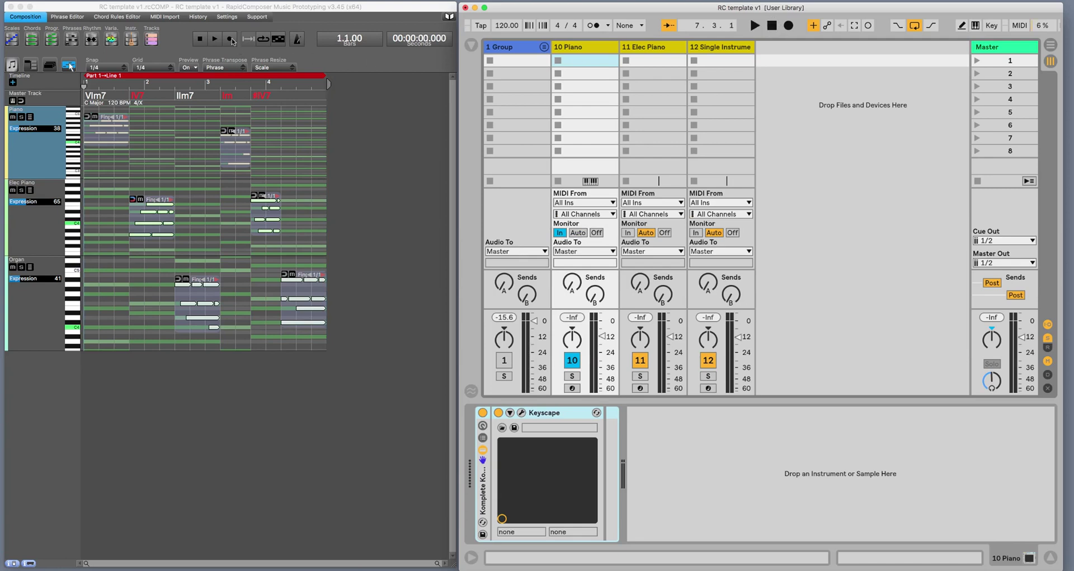
left_click(263, 41)
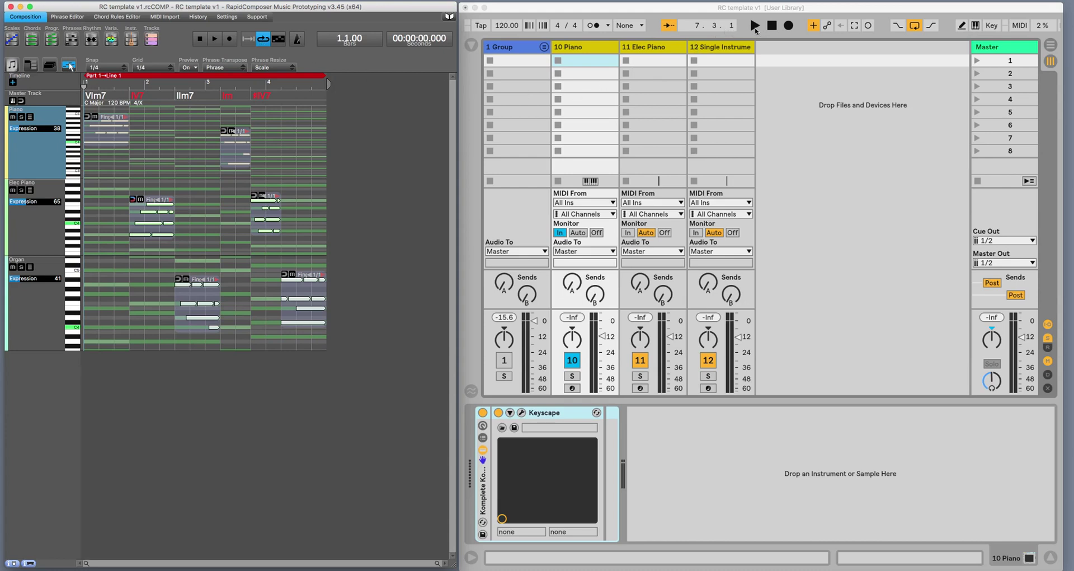
left_click(755, 28)
left_click(755, 25)
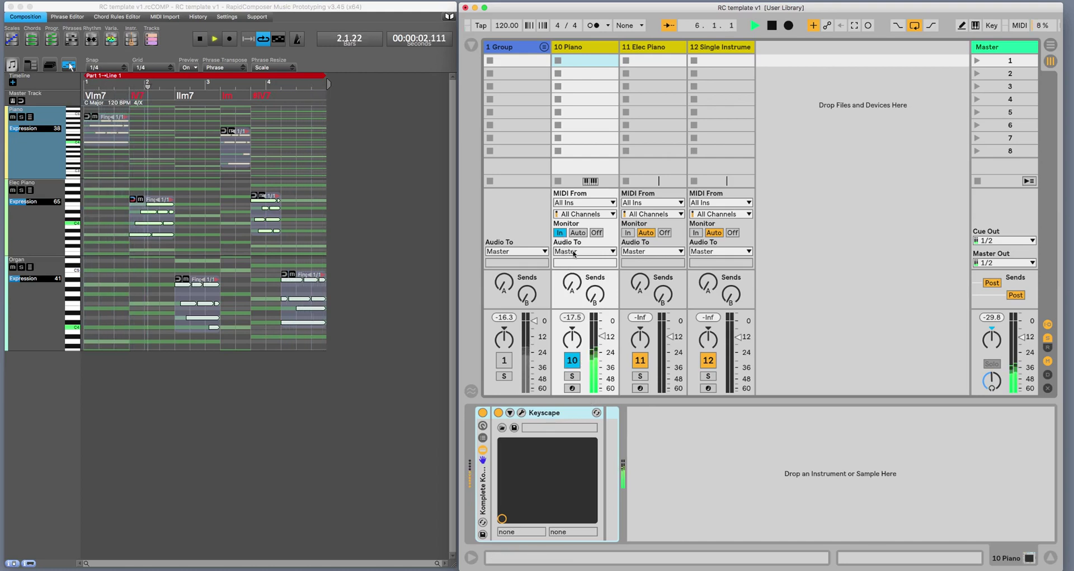
left_click(578, 233)
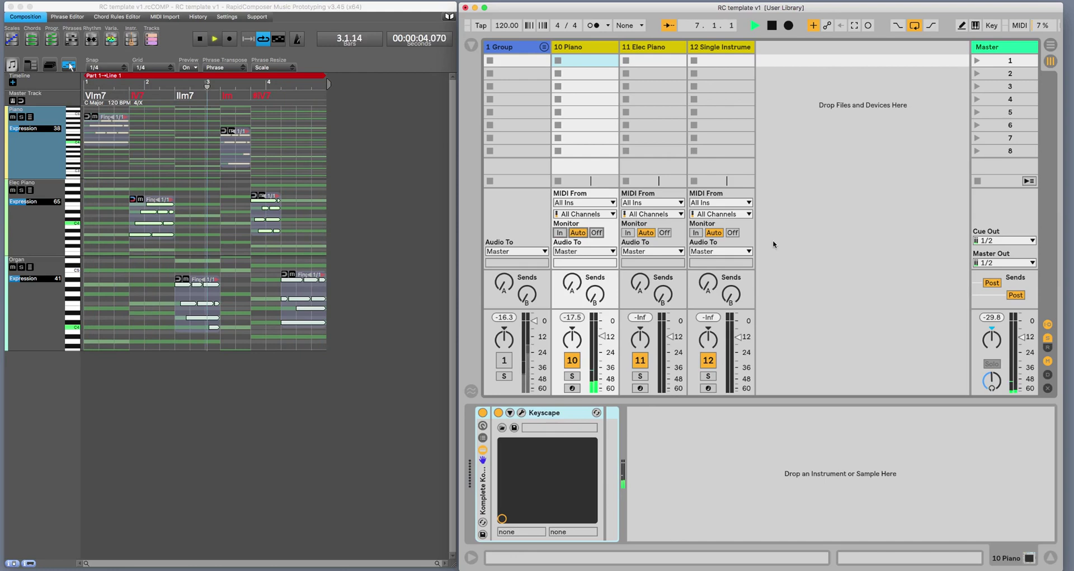
Step: Turn on record-arm for 10 Piano, 11 Elec Piano and 12 Single Instrument in the Session mixer
left_click(572, 388)
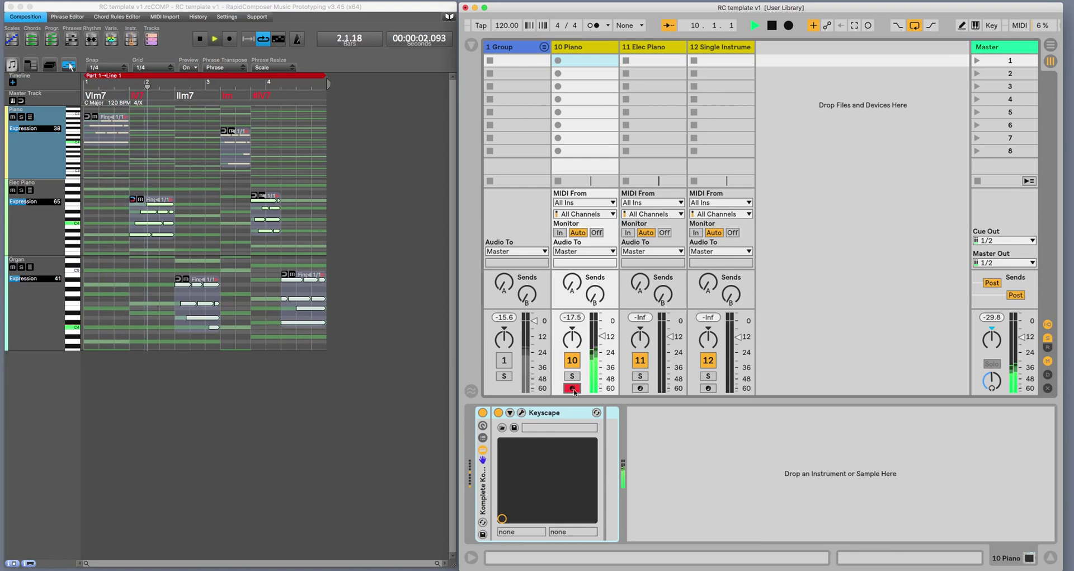
left_click(641, 388)
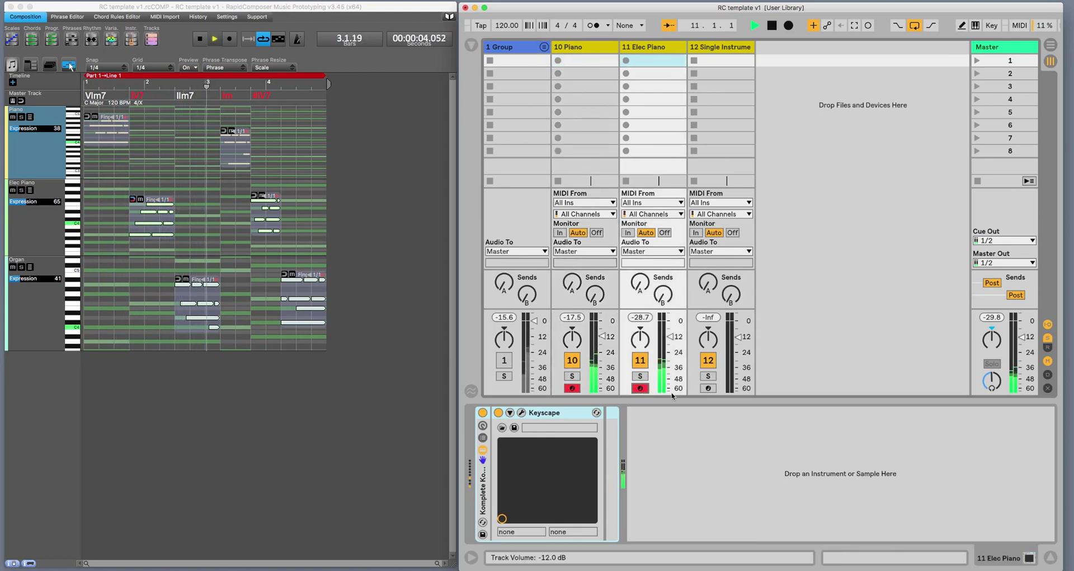
left_click(709, 388)
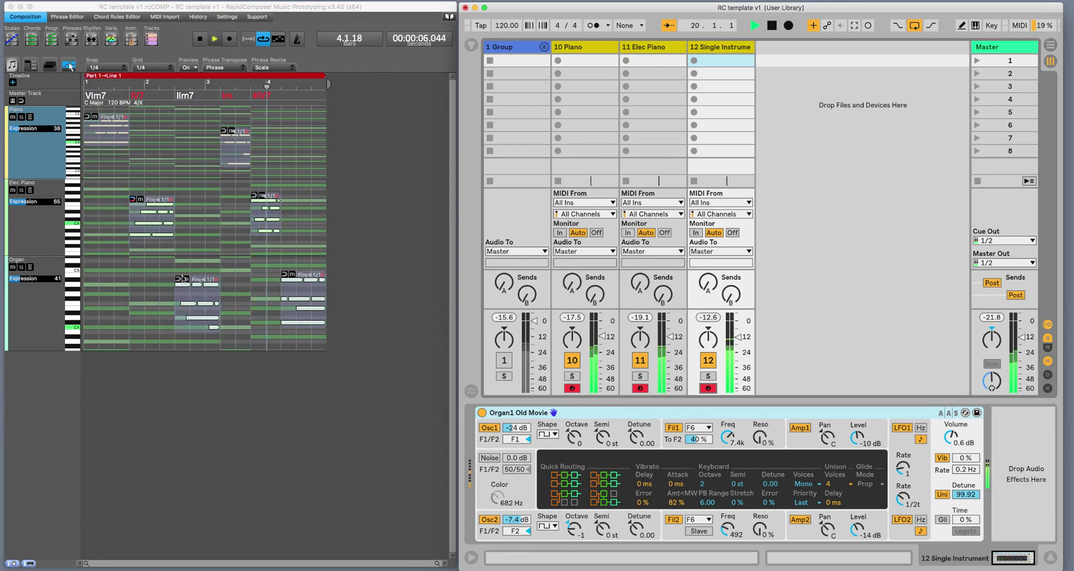
left_click(26, 156)
double_click(25, 156)
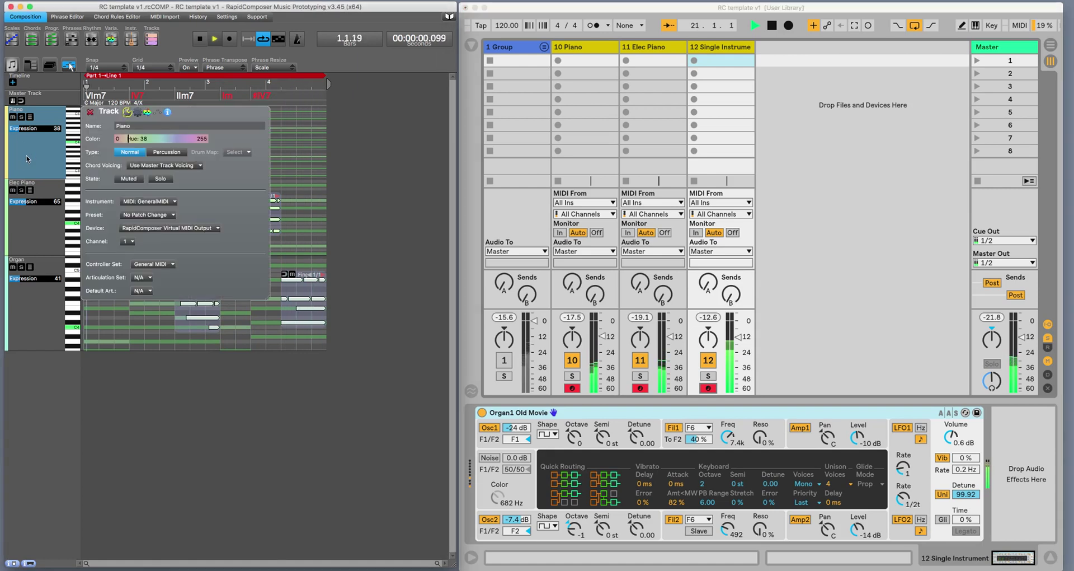
left_click(36, 226)
left_click(44, 302)
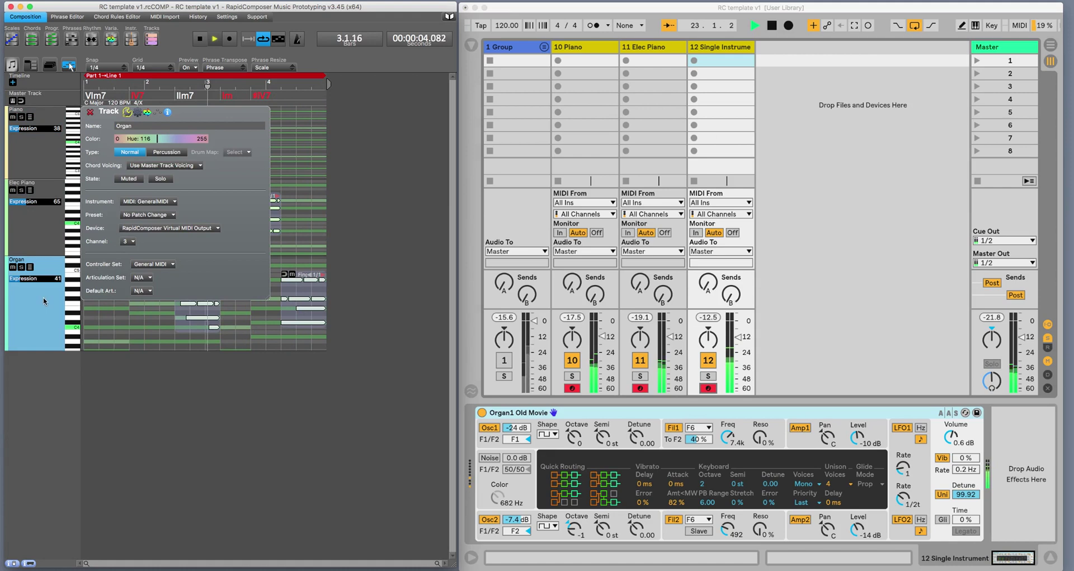
left_click(91, 112)
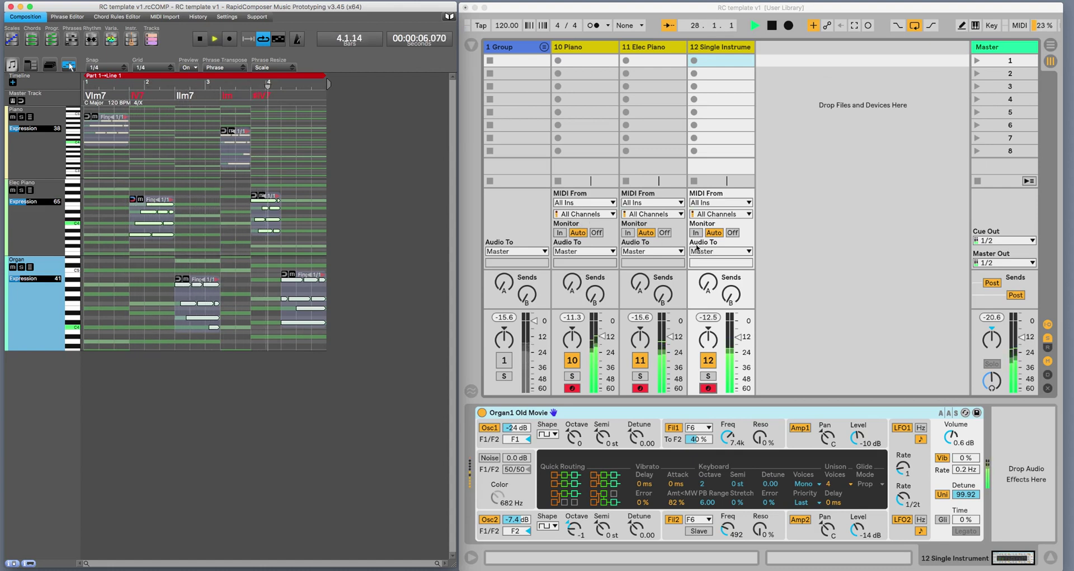
Step: Set MIDI From to RapidComposer Virtual MIDI Output on tracks 10 Piano, 11 Elec Piano and 12 Single Instrument
left_click(587, 202)
left_click(588, 202)
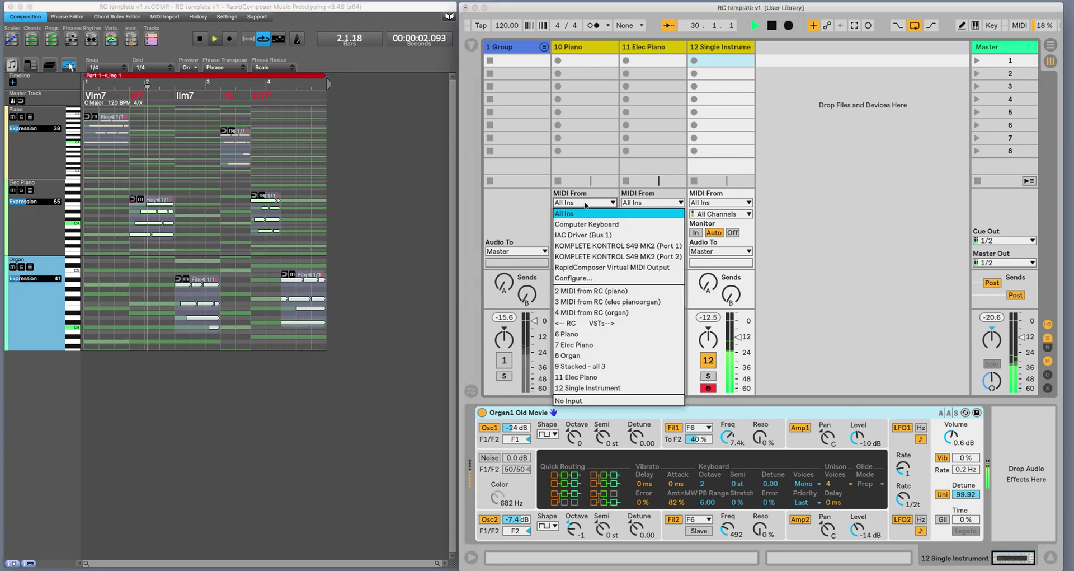
left_click(572, 266)
left_click(640, 204)
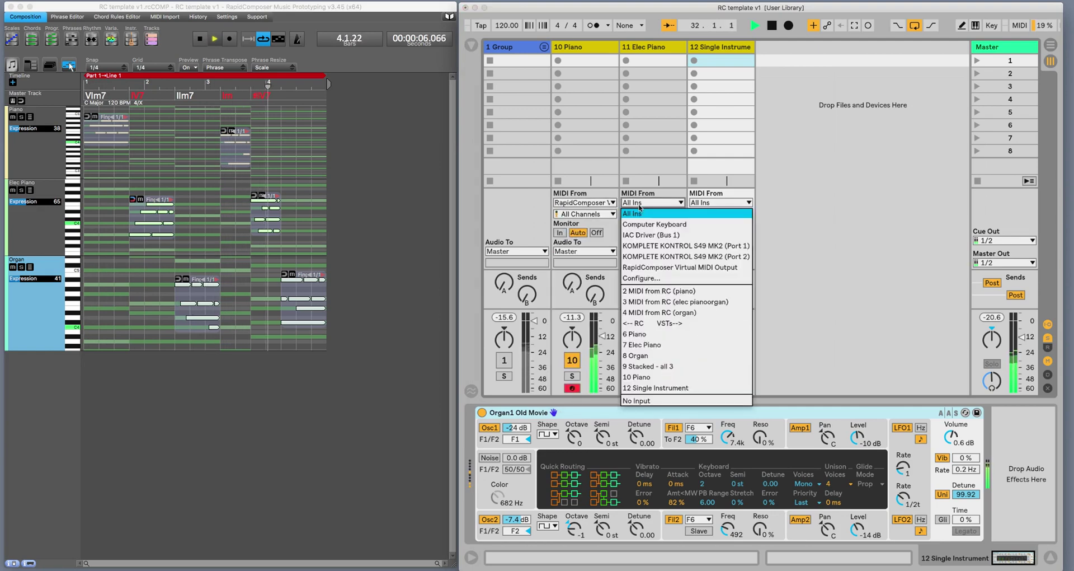
left_click(655, 267)
left_click(719, 203)
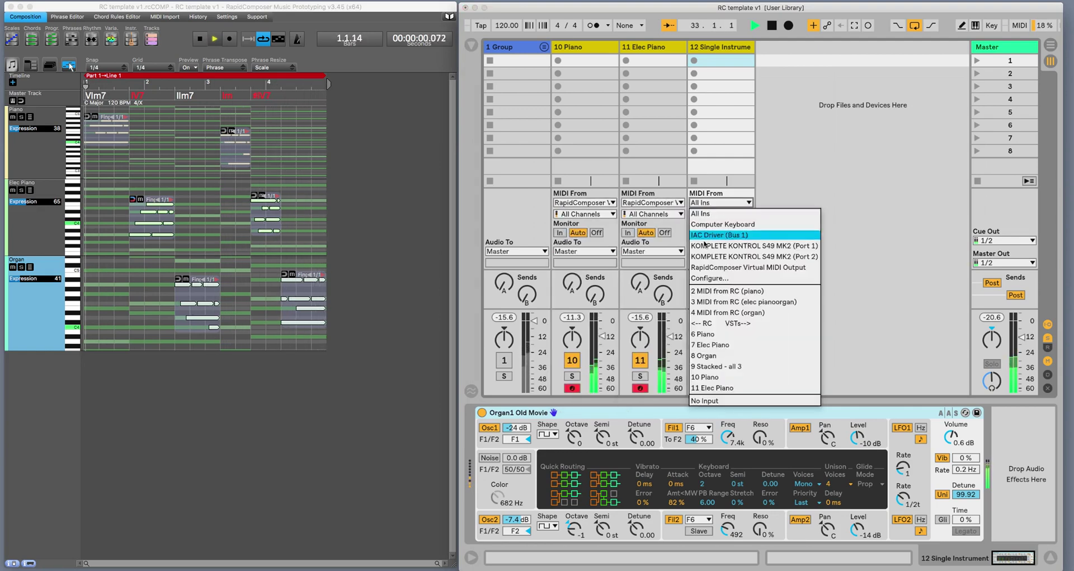
left_click(706, 267)
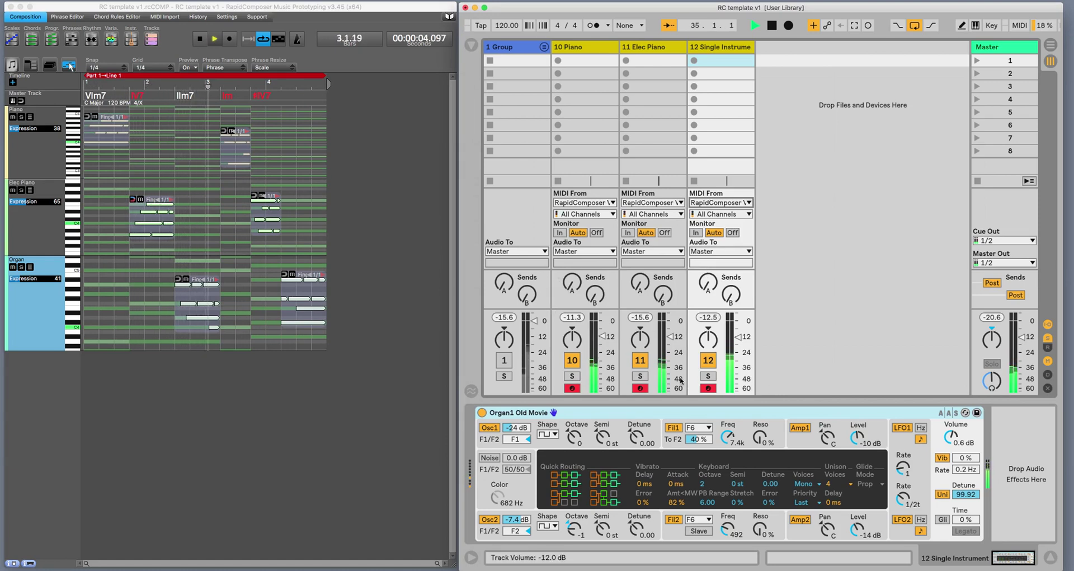
Step: Set input channels to Ch. 1 for 10 Piano, Ch. 2 for 11 Elec Piano, Ch. 3 for 12 Single Instrument
left_click(576, 214)
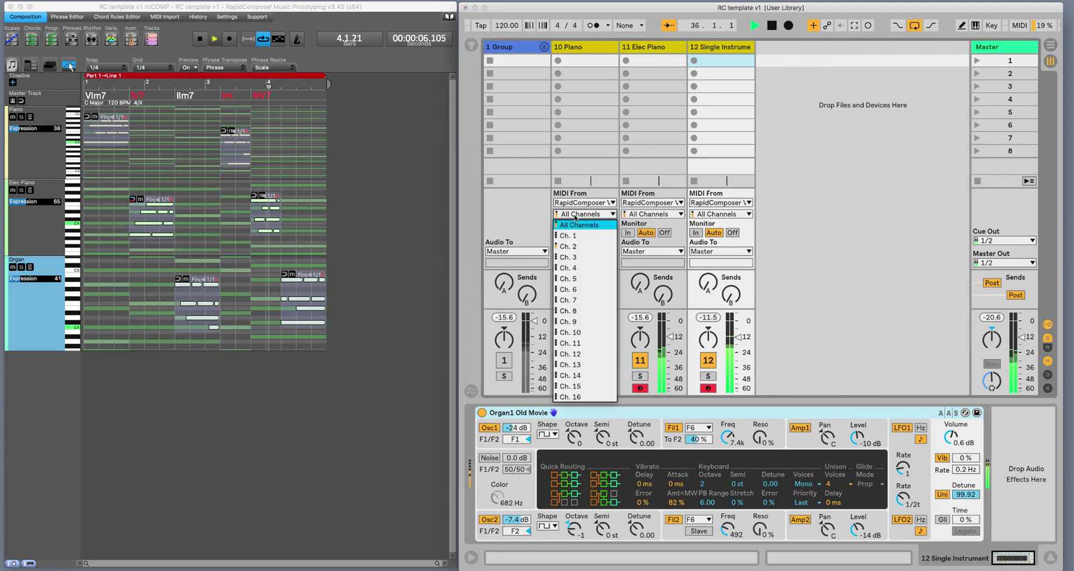
left_click(569, 235)
left_click(571, 215)
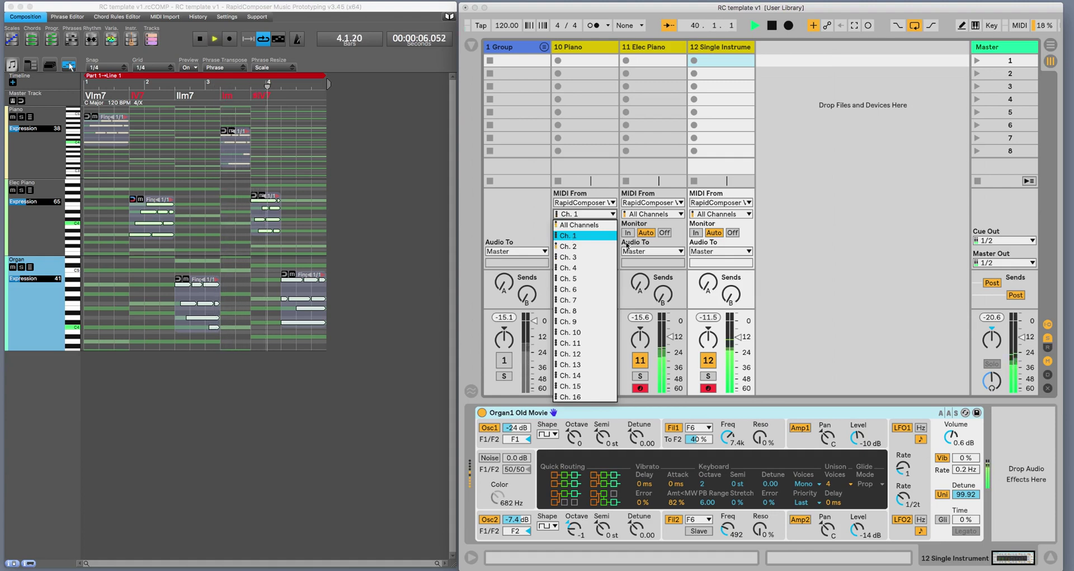
left_click(644, 215)
left_click(645, 215)
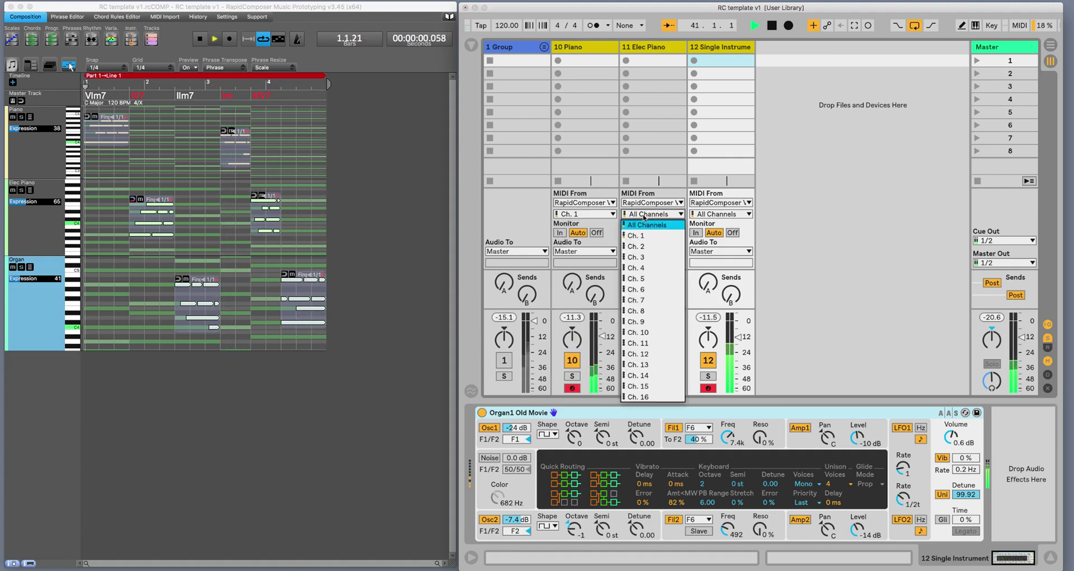
left_click(638, 247)
left_click(703, 215)
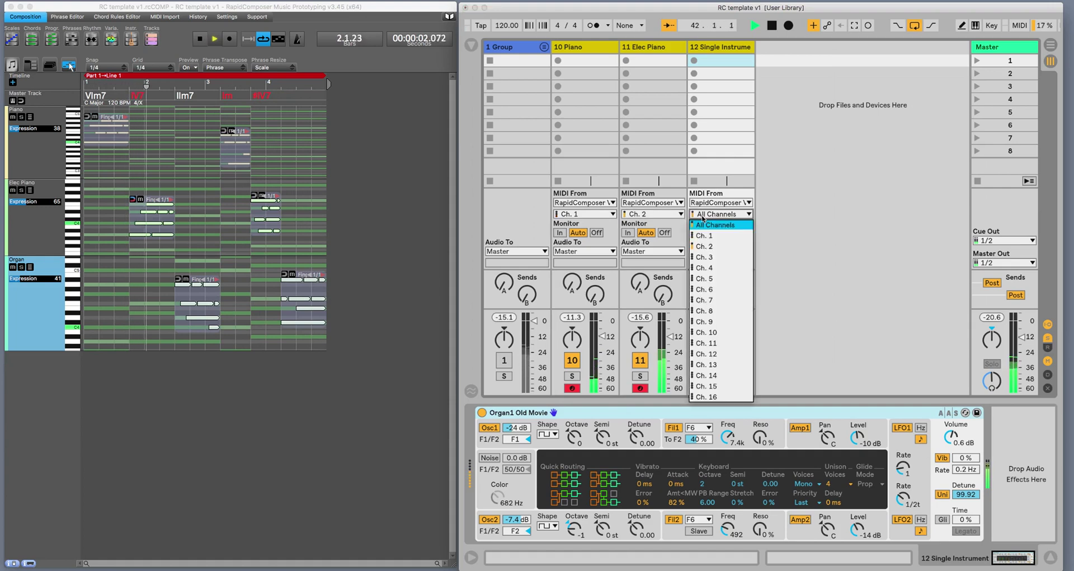
left_click(706, 257)
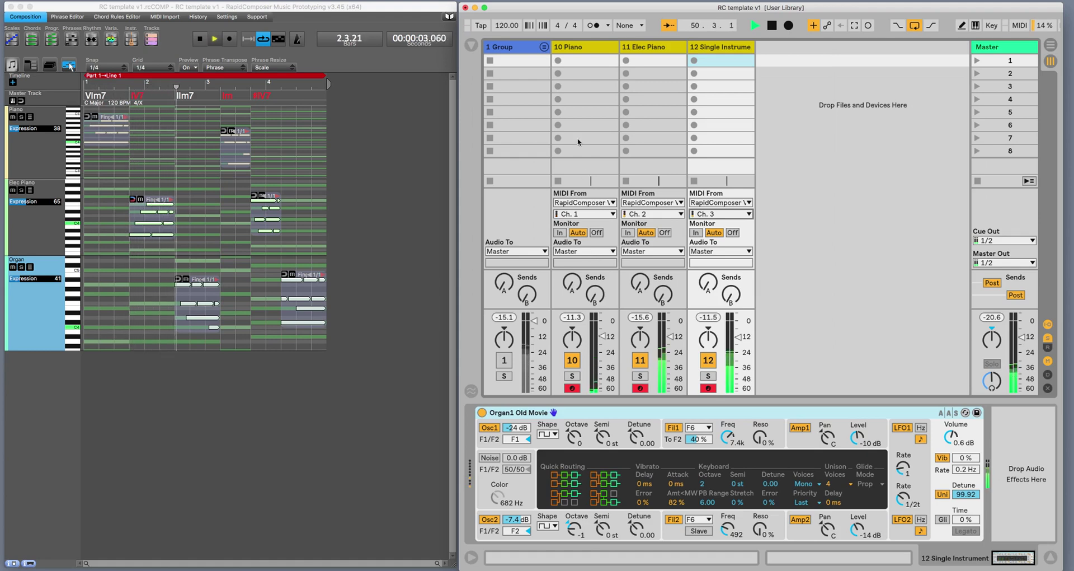
Step: Stop, replay briefly to test the sync, then stop so both programs return to bar 1
left_click(773, 26)
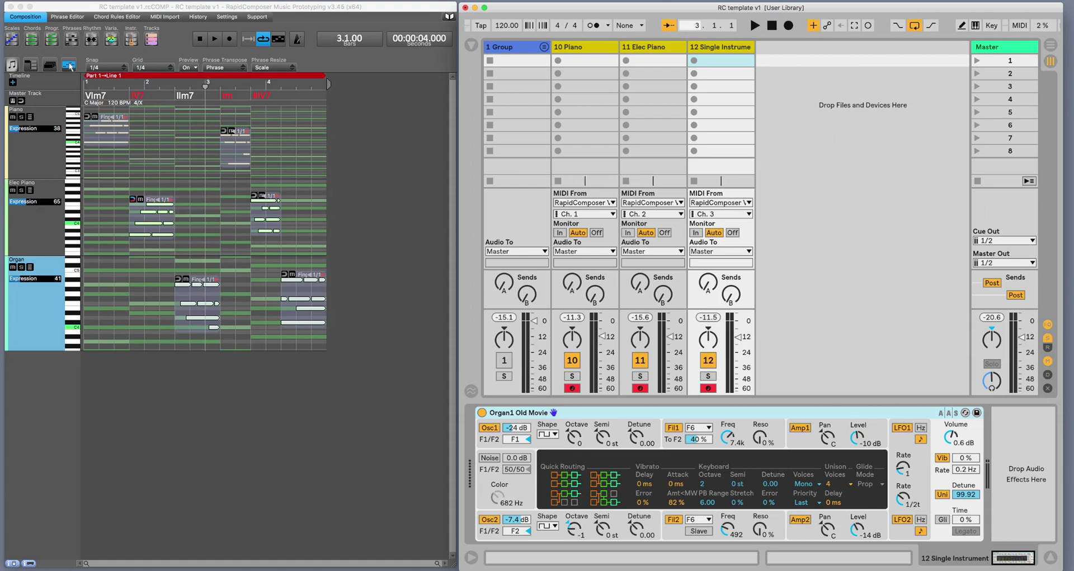
left_click(754, 25)
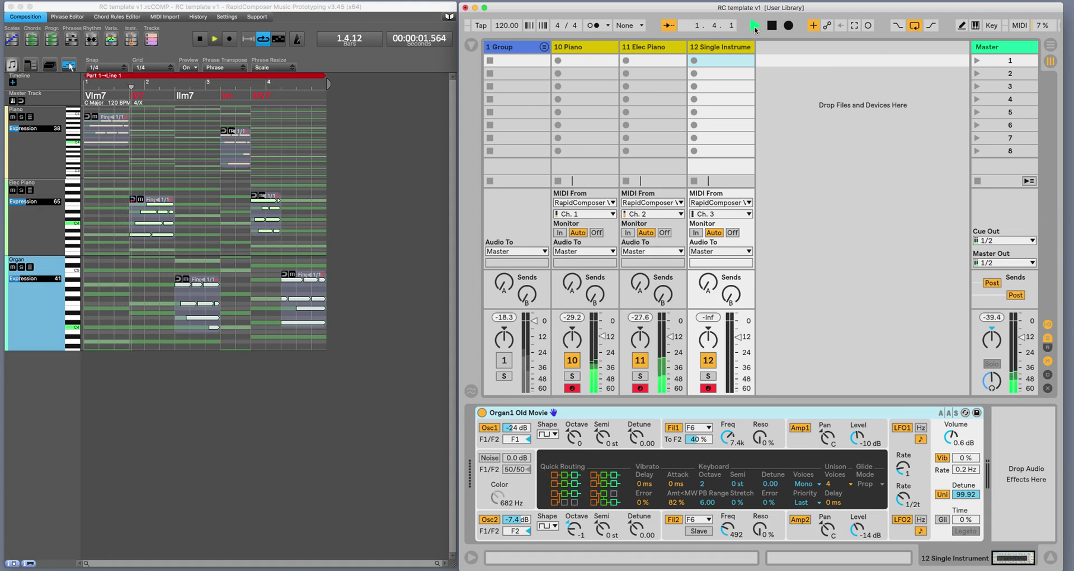
left_click(772, 25)
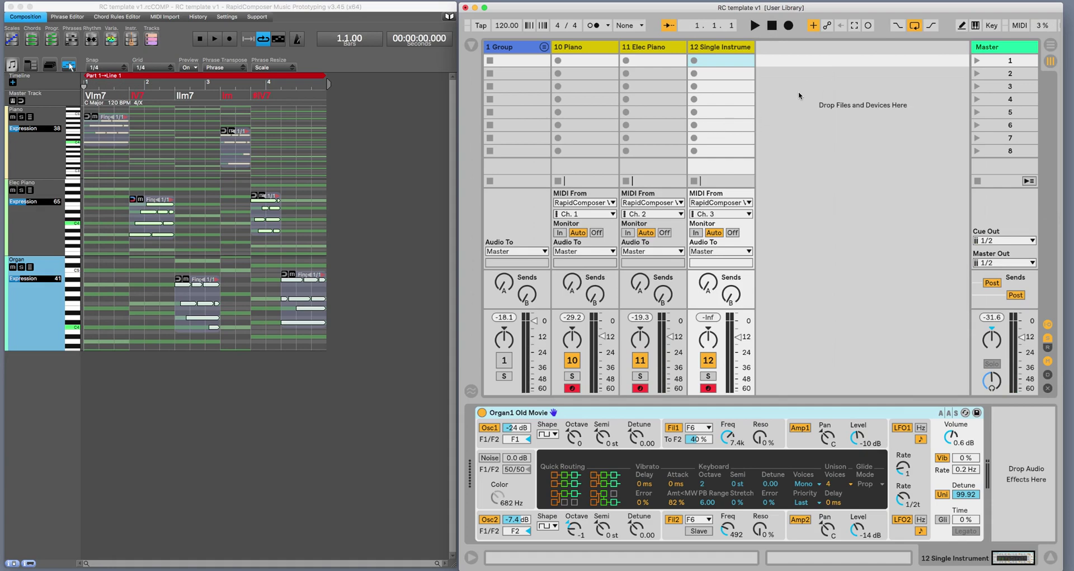
Step: Switch Ableton Live to the Arrangement view
left_click(1054, 48)
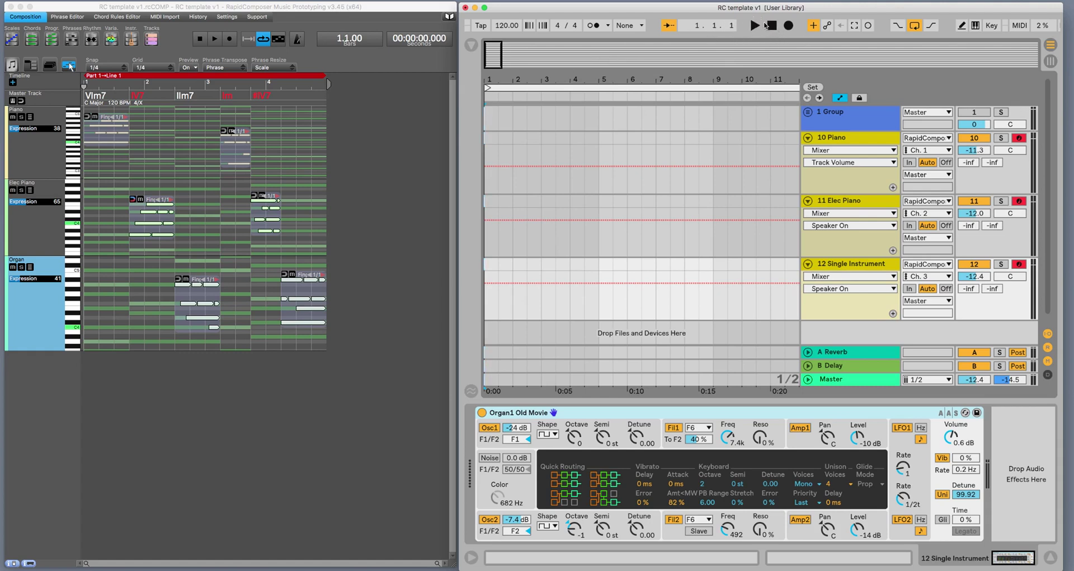
Step: Record RapidComposer's parts onto the Piano, Elec Piano and Single Instrument tracks, stopping near bar 11
left_click(788, 26)
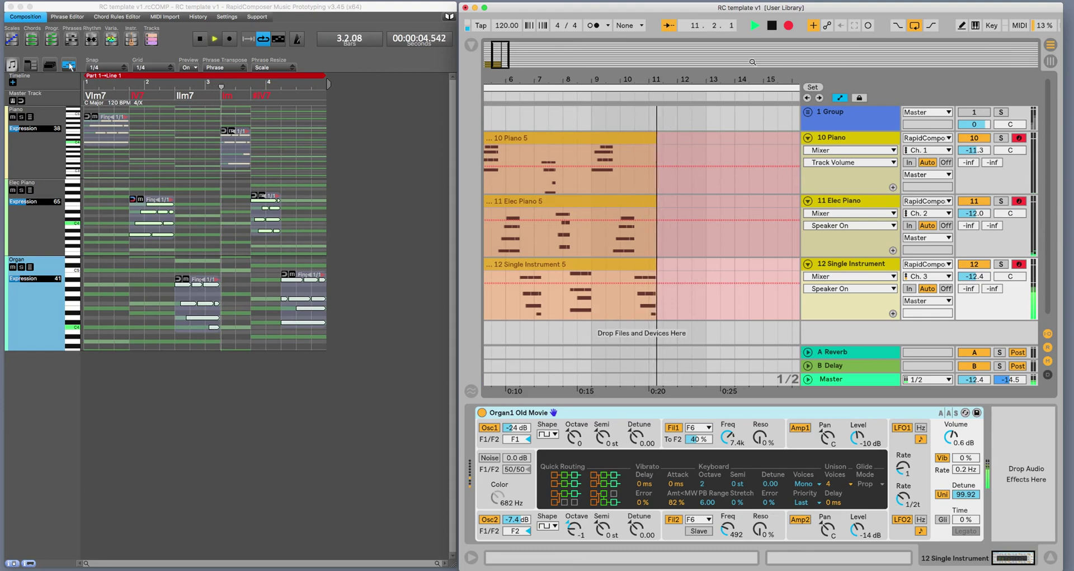
left_click(773, 26)
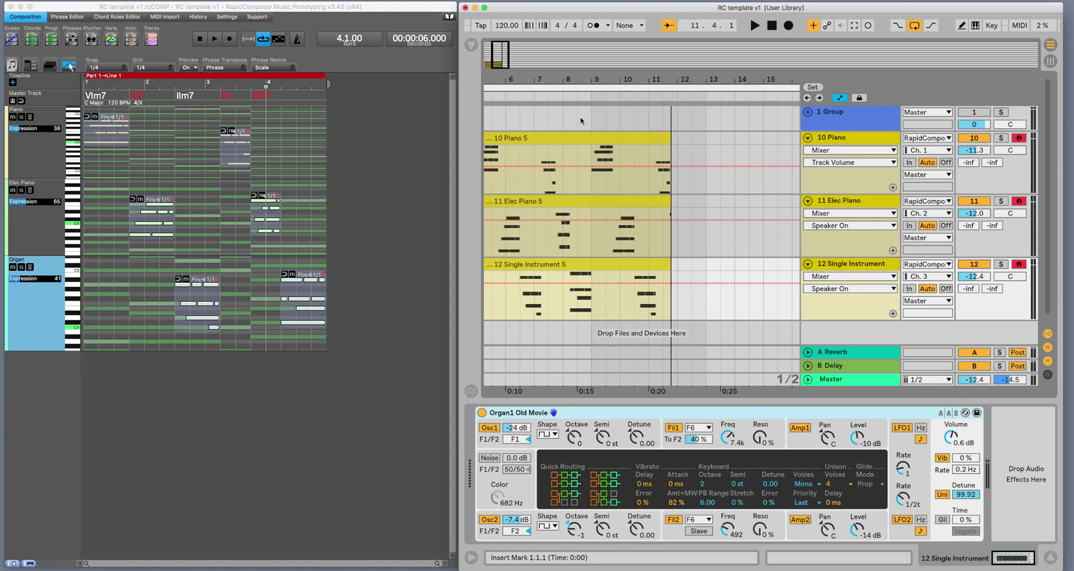
Step: Change the Master Track tempo in RapidComposer's Structure panel from 120 to 94 BPM
left_click(141, 79)
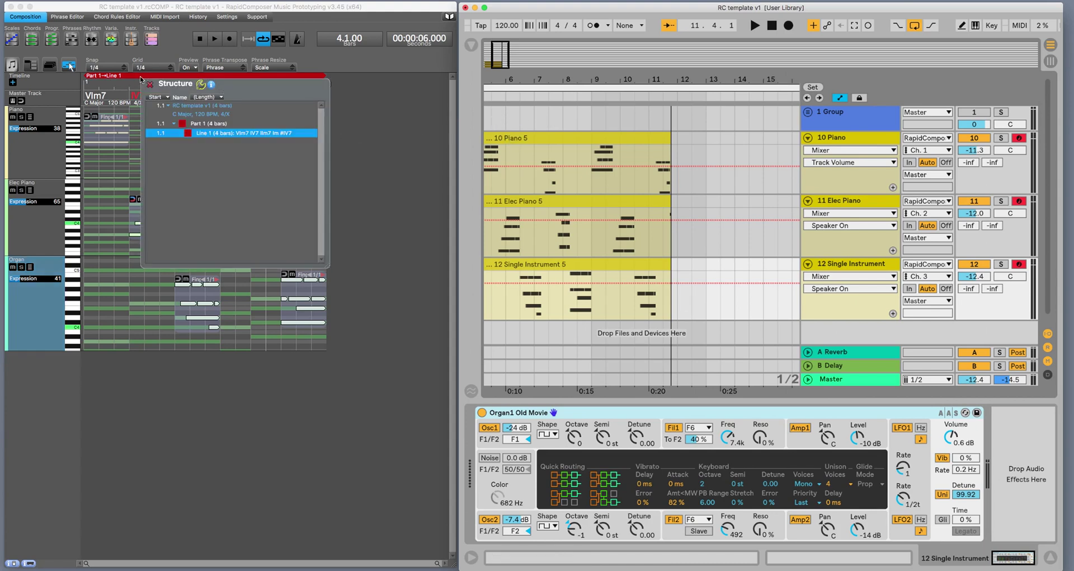
left_click(187, 110)
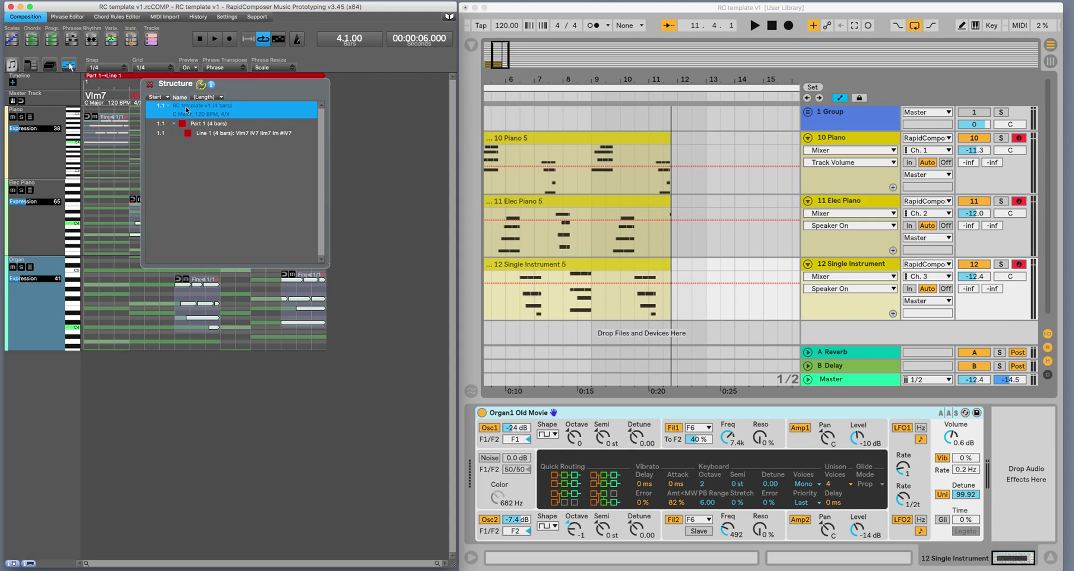
double_click(187, 111)
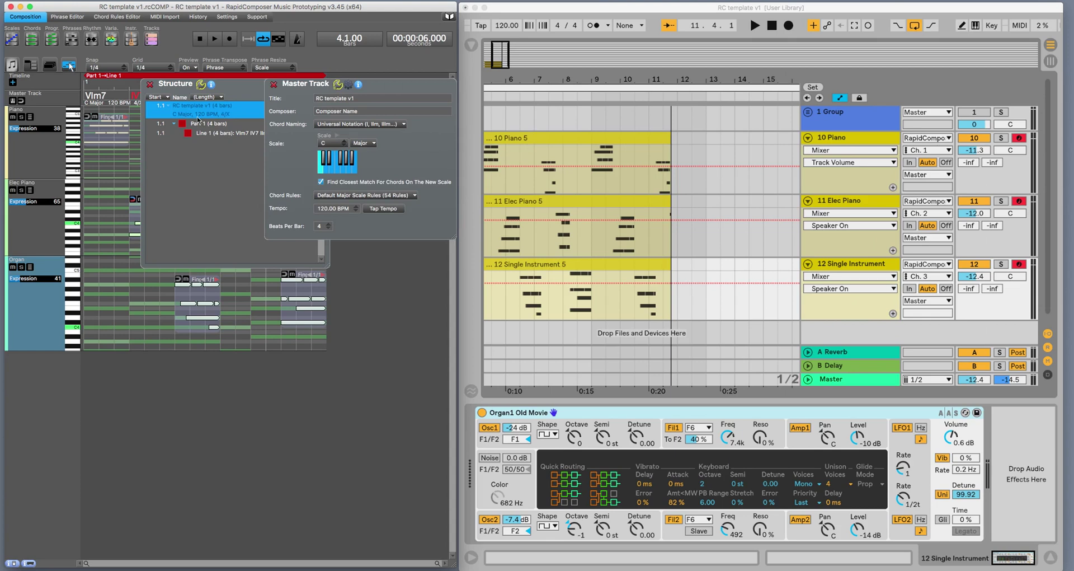
left_click(274, 85)
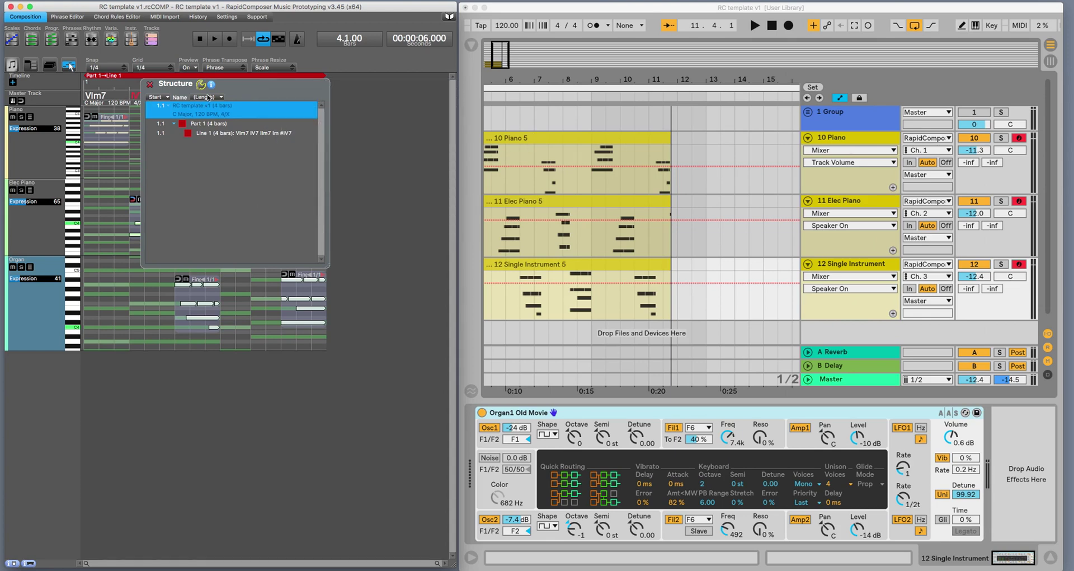
double_click(175, 110)
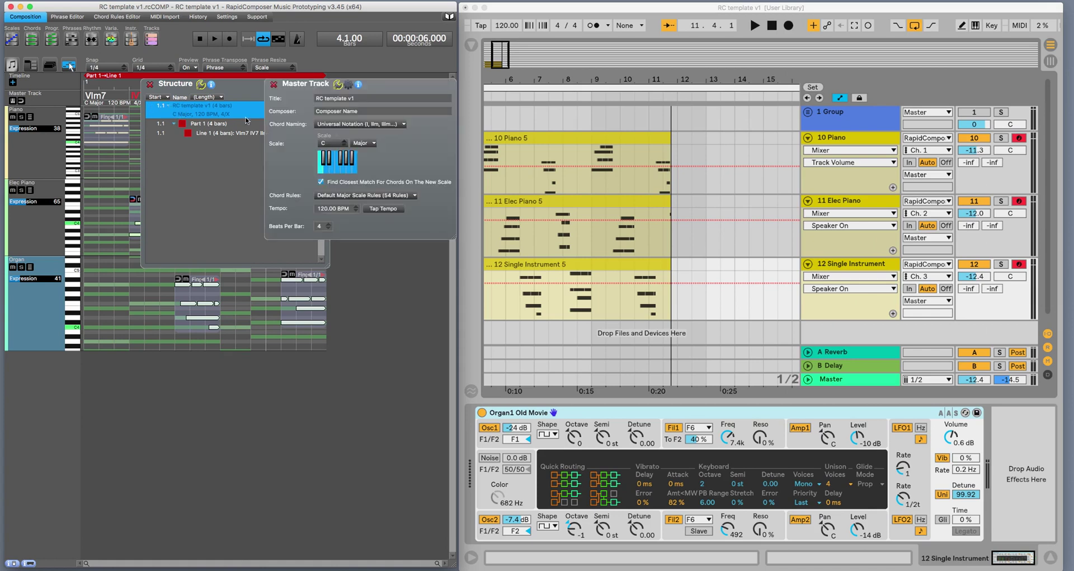
double_click(329, 209)
type("94")
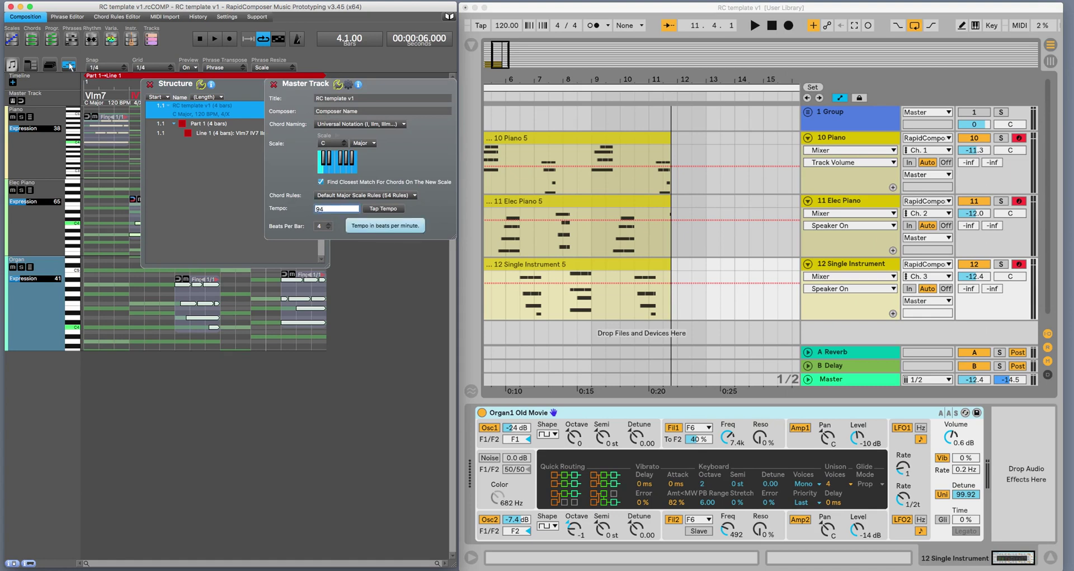
key("Return")
left_click(274, 84)
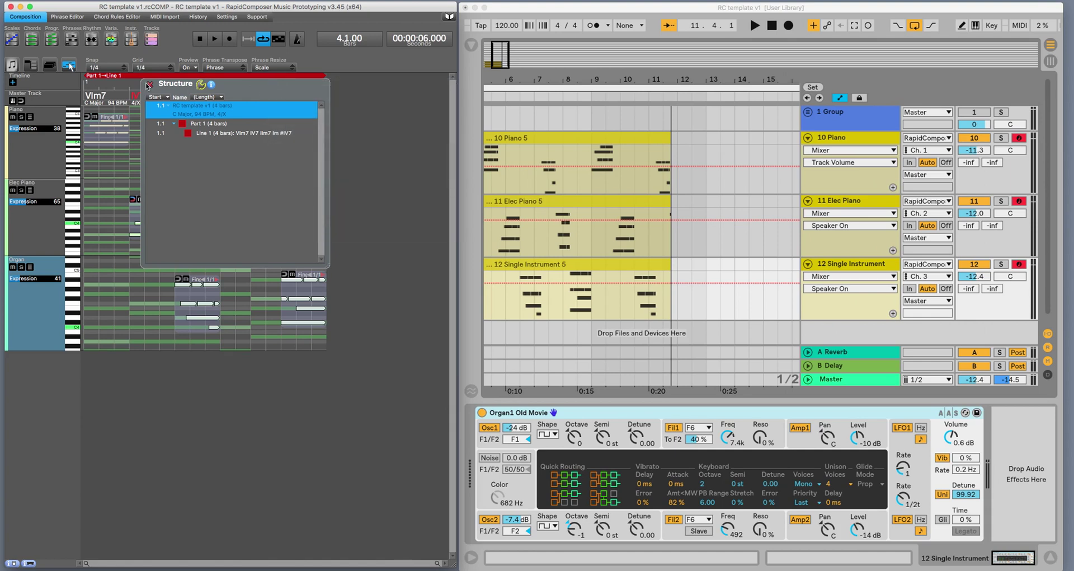
left_click(150, 84)
left_click(637, 137)
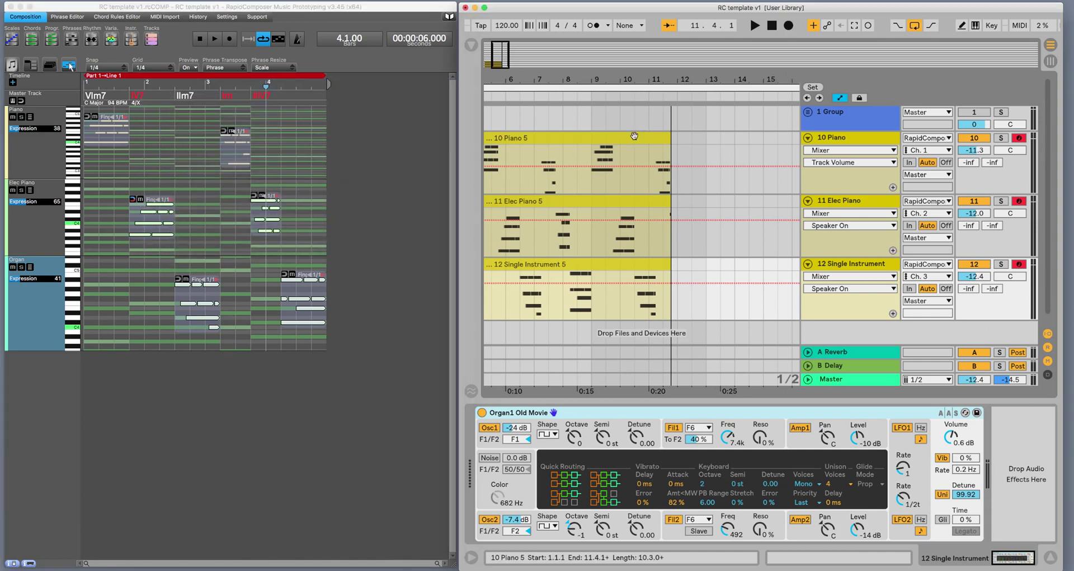
Step: Delete the three old clips and start a fresh recording of all three tracks from 1.1.1
key("Delete")
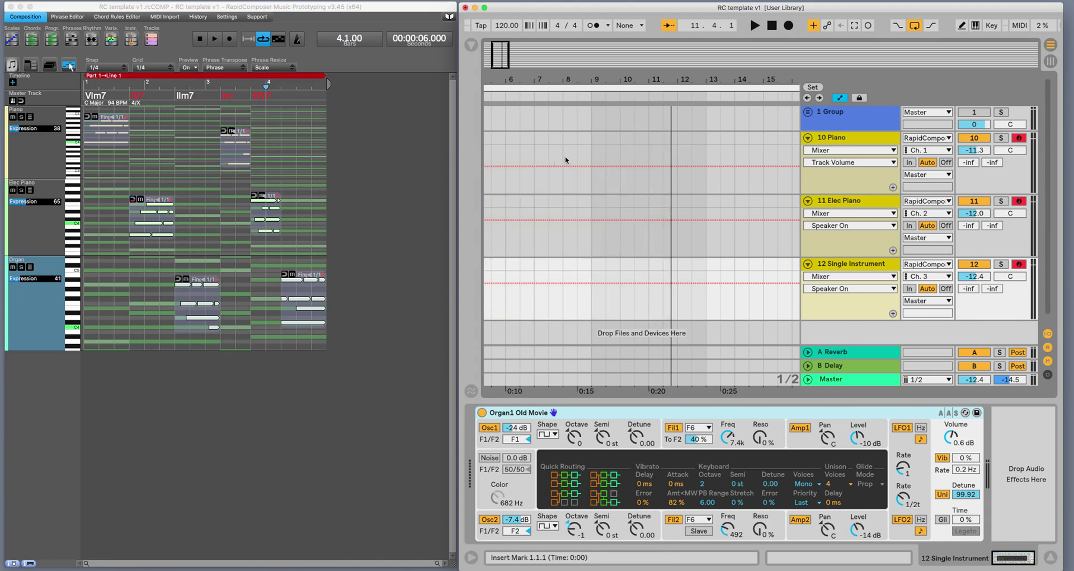
key("space")
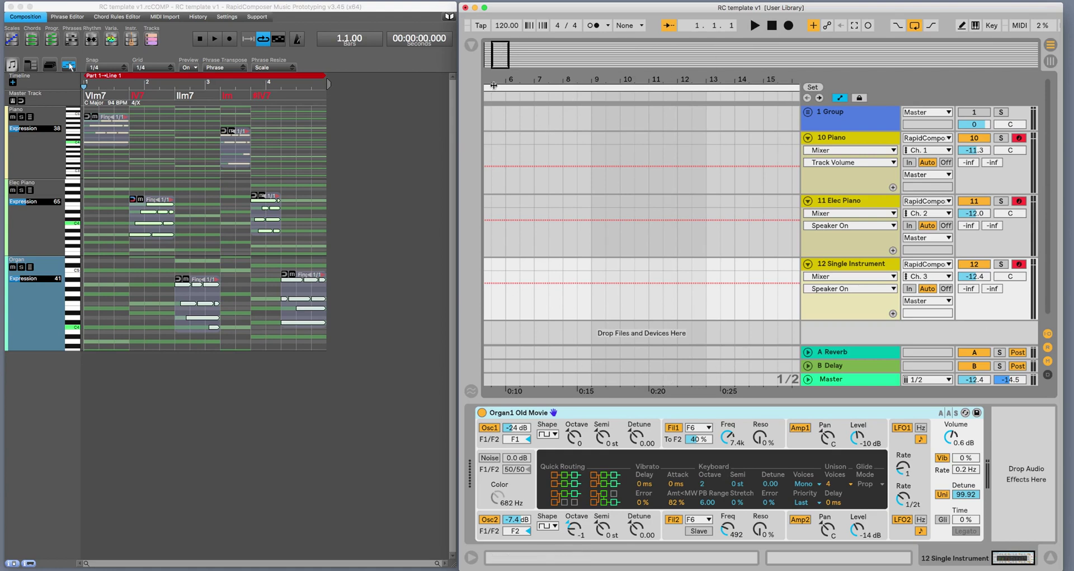
left_click_drag(583, 81, 701, 82)
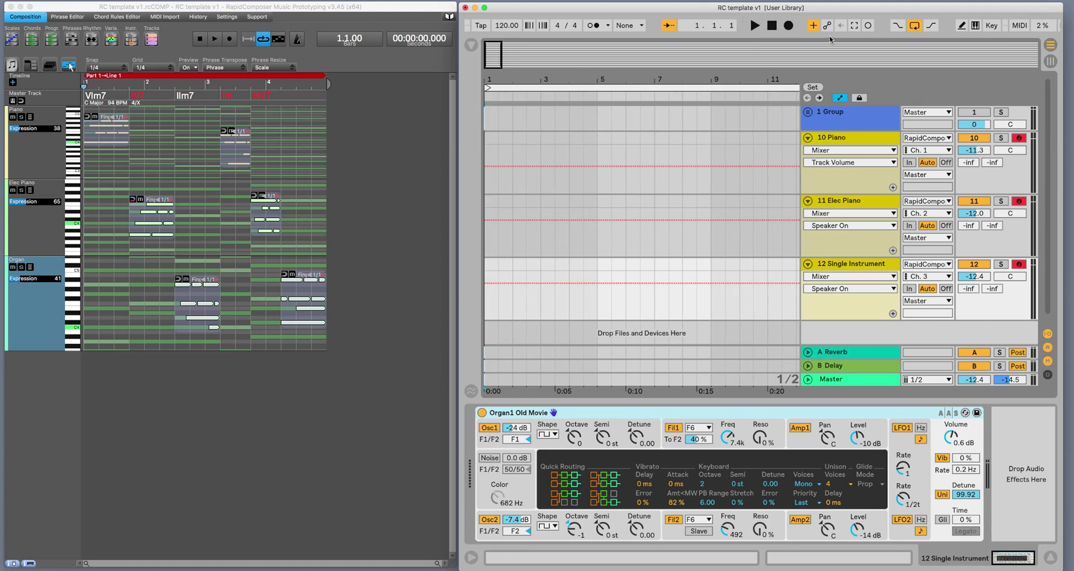
left_click(788, 26)
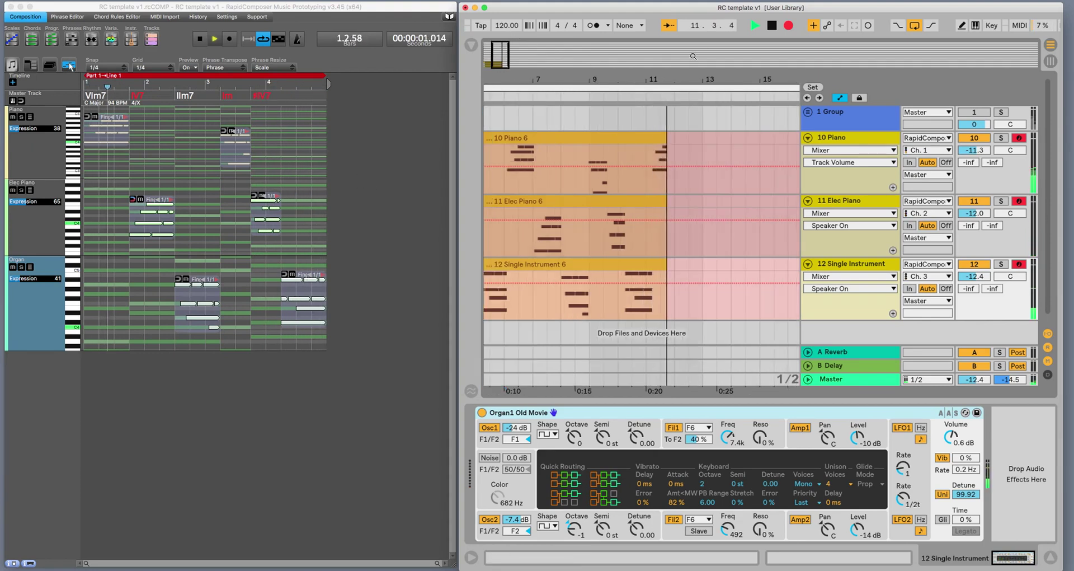
Step: Stop and undo the new take, then set Ableton's project tempo to 94 BPM
left_click(772, 25)
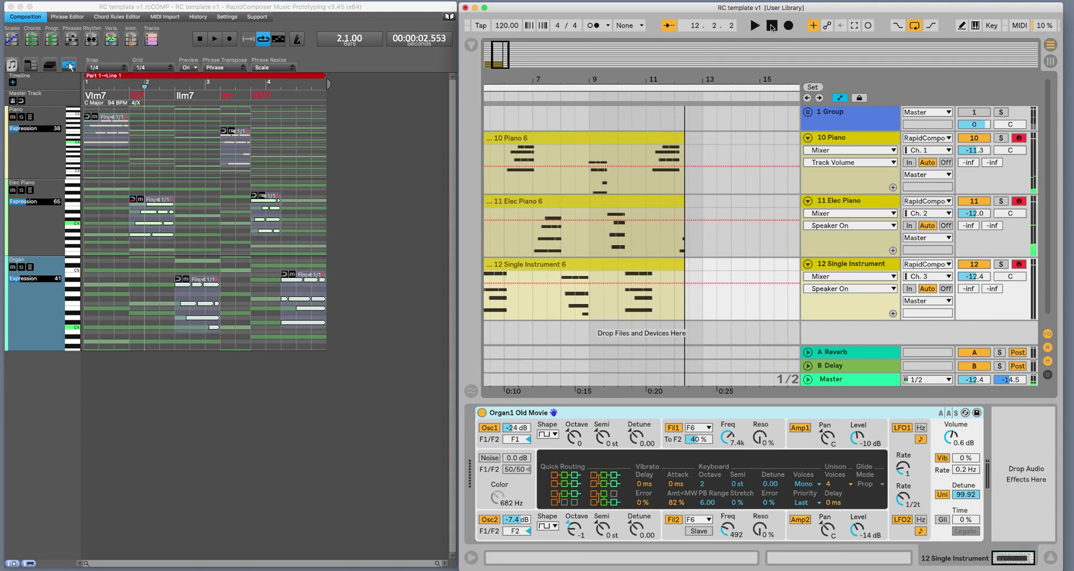
key("super+z")
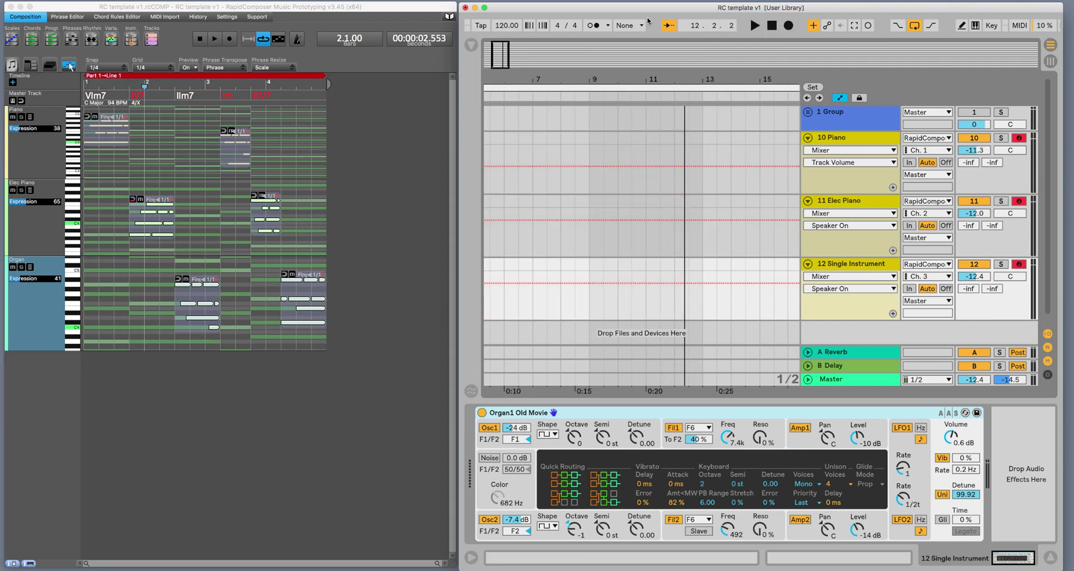
left_click_drag(504, 31, 503, 27)
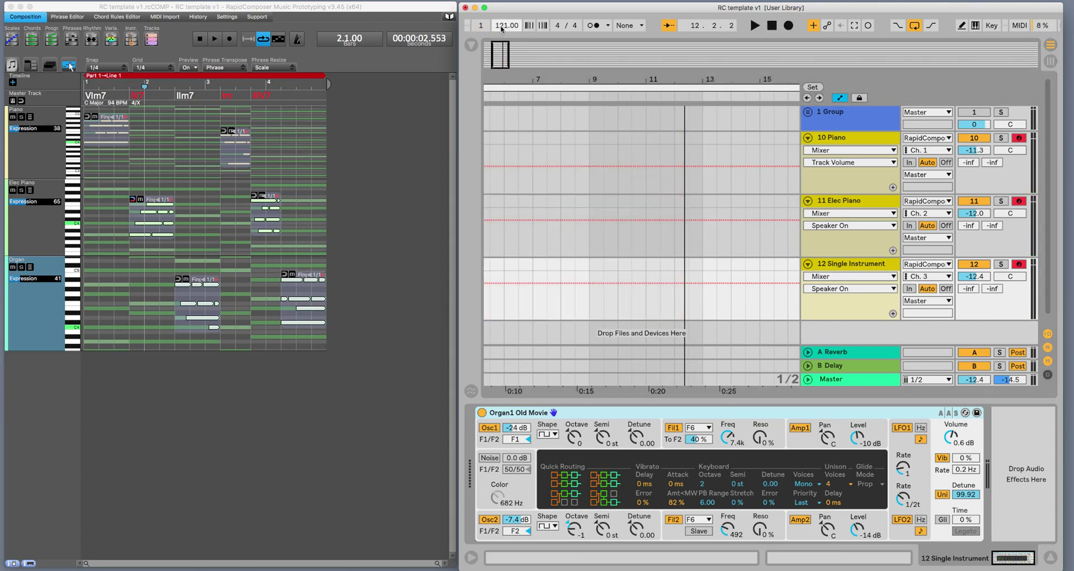
left_click(502, 27)
type("94")
key("Return")
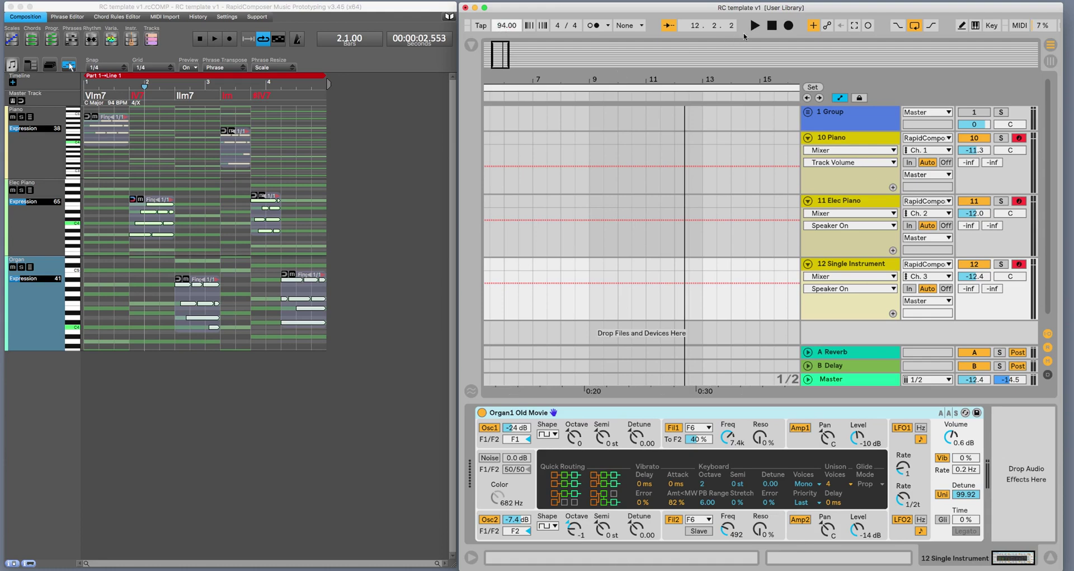
left_click(773, 25)
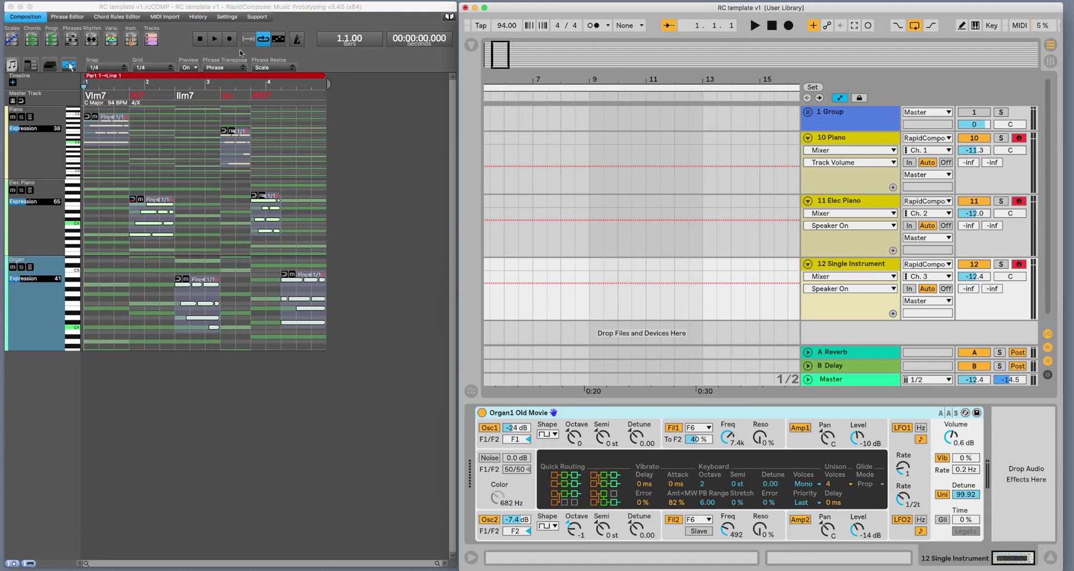
Step: Record a 94 BPM take on 10 Piano, 11 Elec Piano and 12 Single Instrument, ending near bar 6
left_click(788, 26)
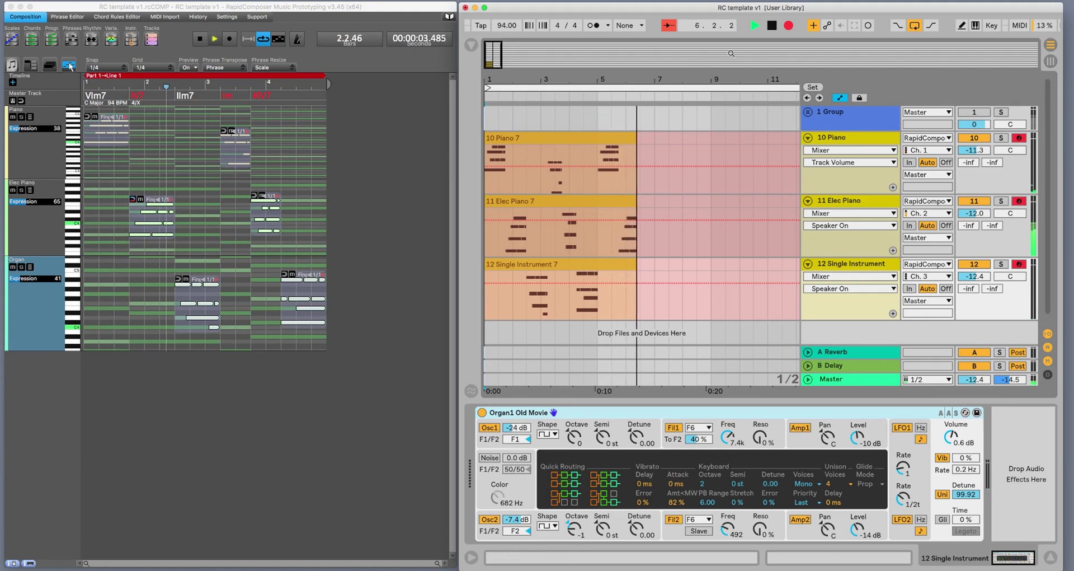
key("space")
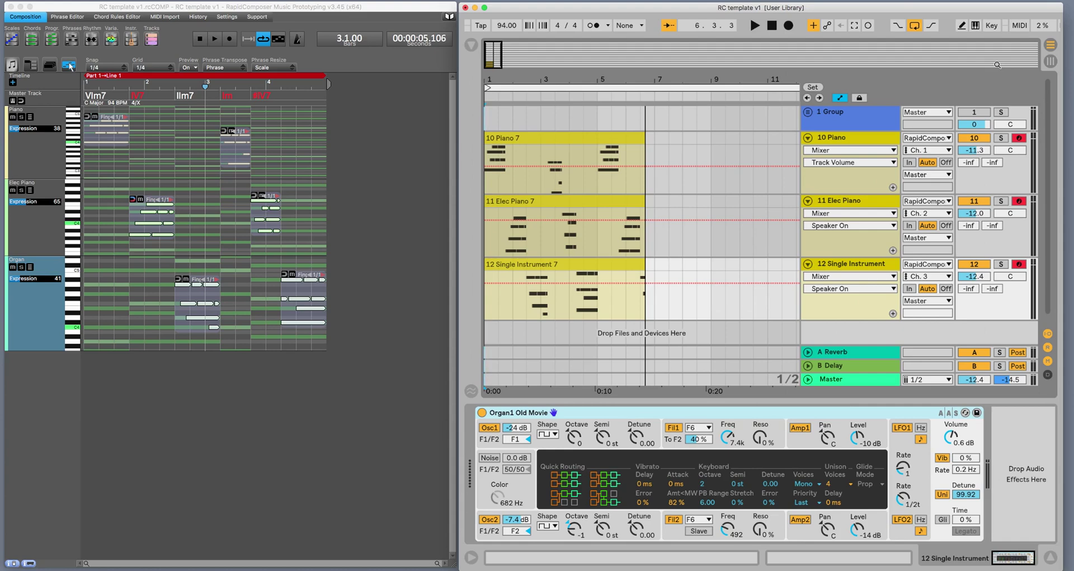
Step: Switch to Session view and unfold the 1 Group track to reveal its MIDI and instrument tracks
left_click(1051, 61)
left_click(520, 51)
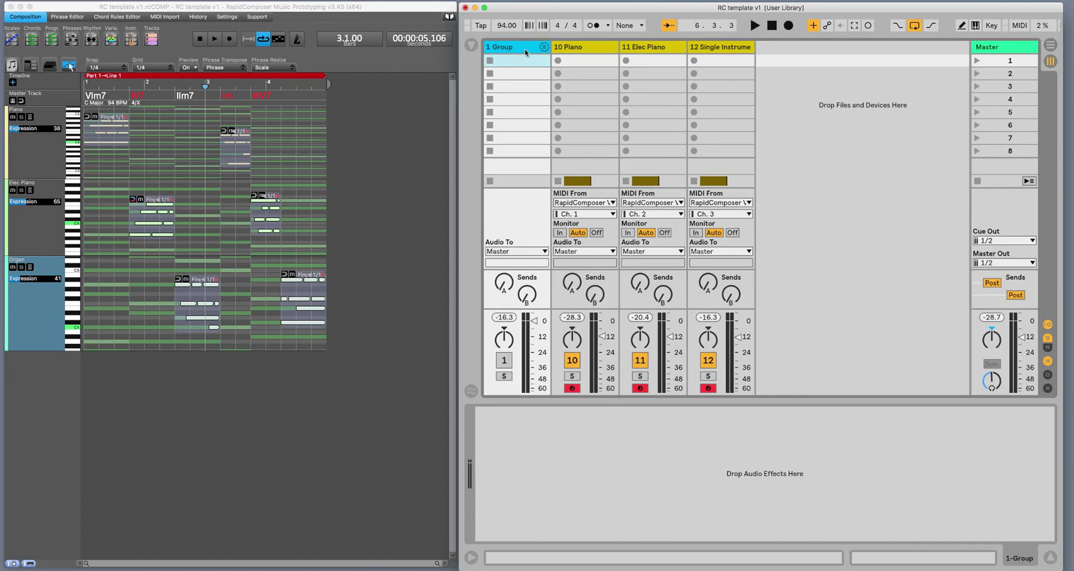
left_click(544, 48)
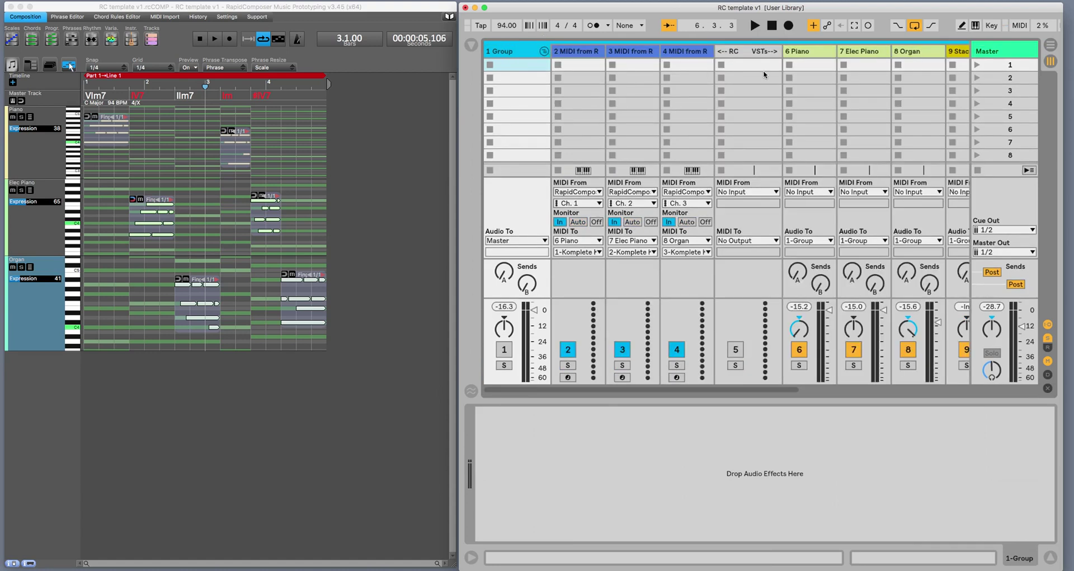